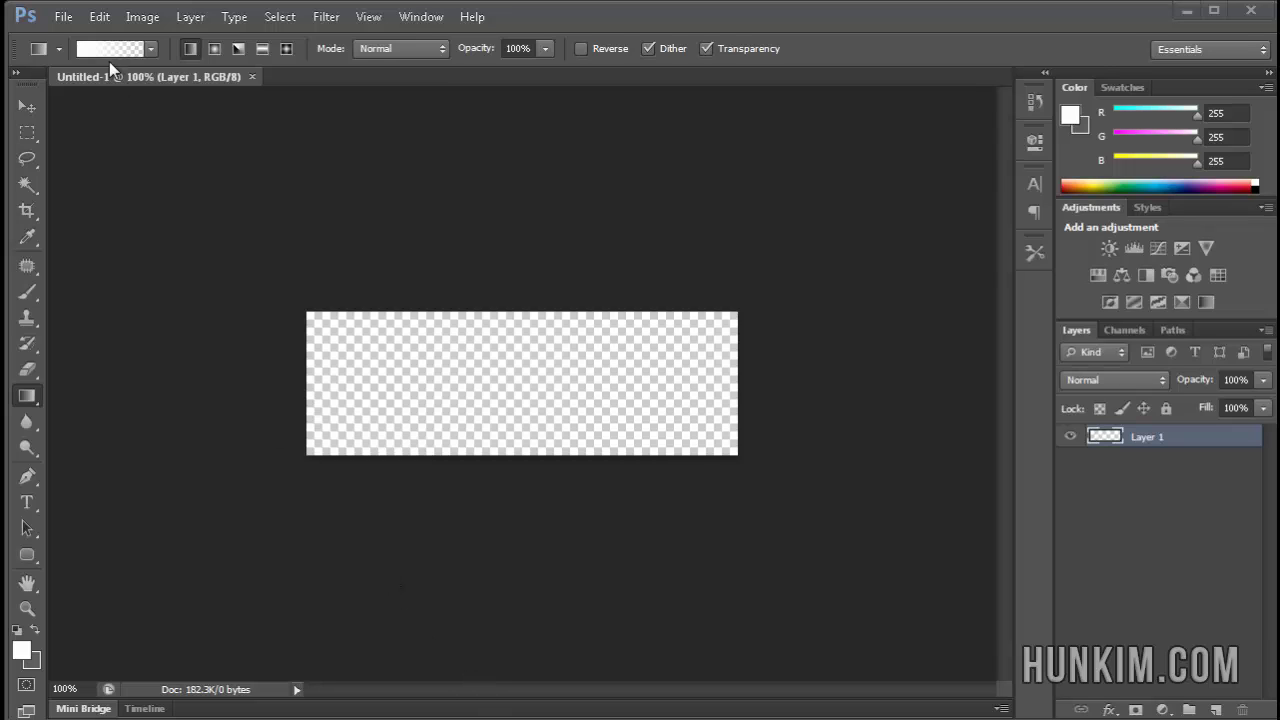
# Start a new document with a transparent background, then cancel the New dialog
pyautogui.click(62, 17)
pyautogui.click(75, 38)
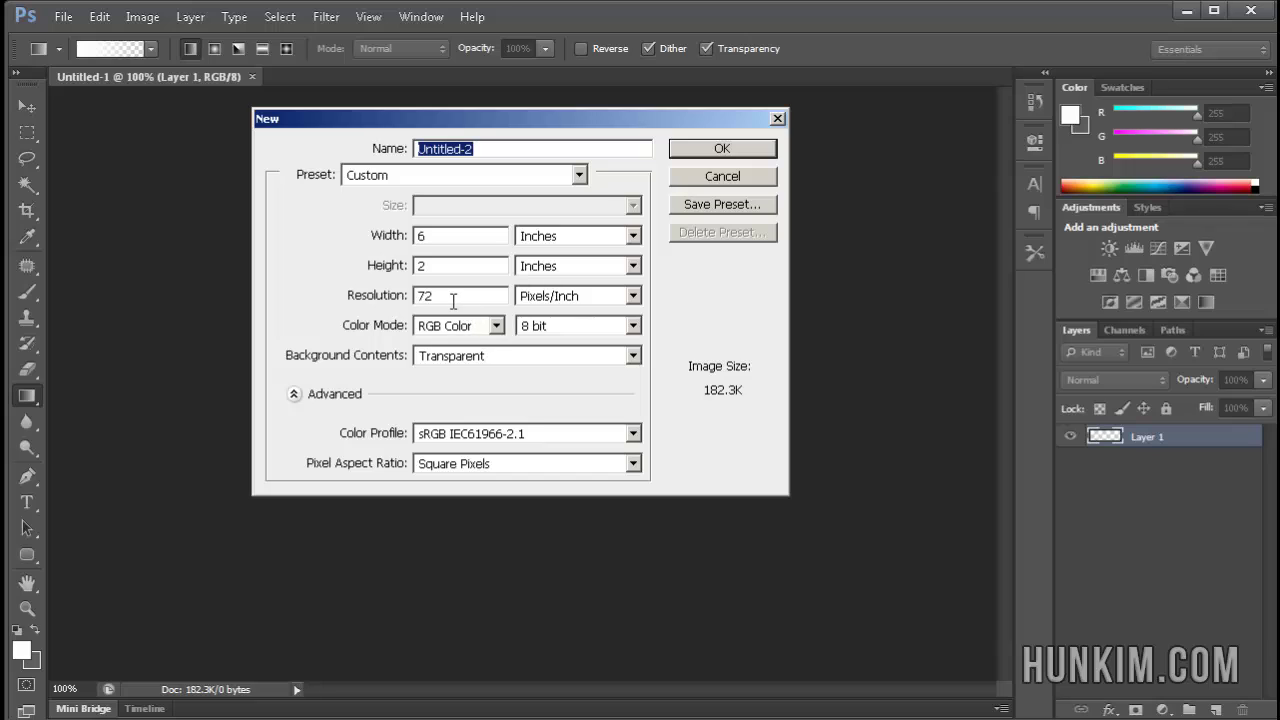
pyautogui.click(461, 362)
pyautogui.click(462, 364)
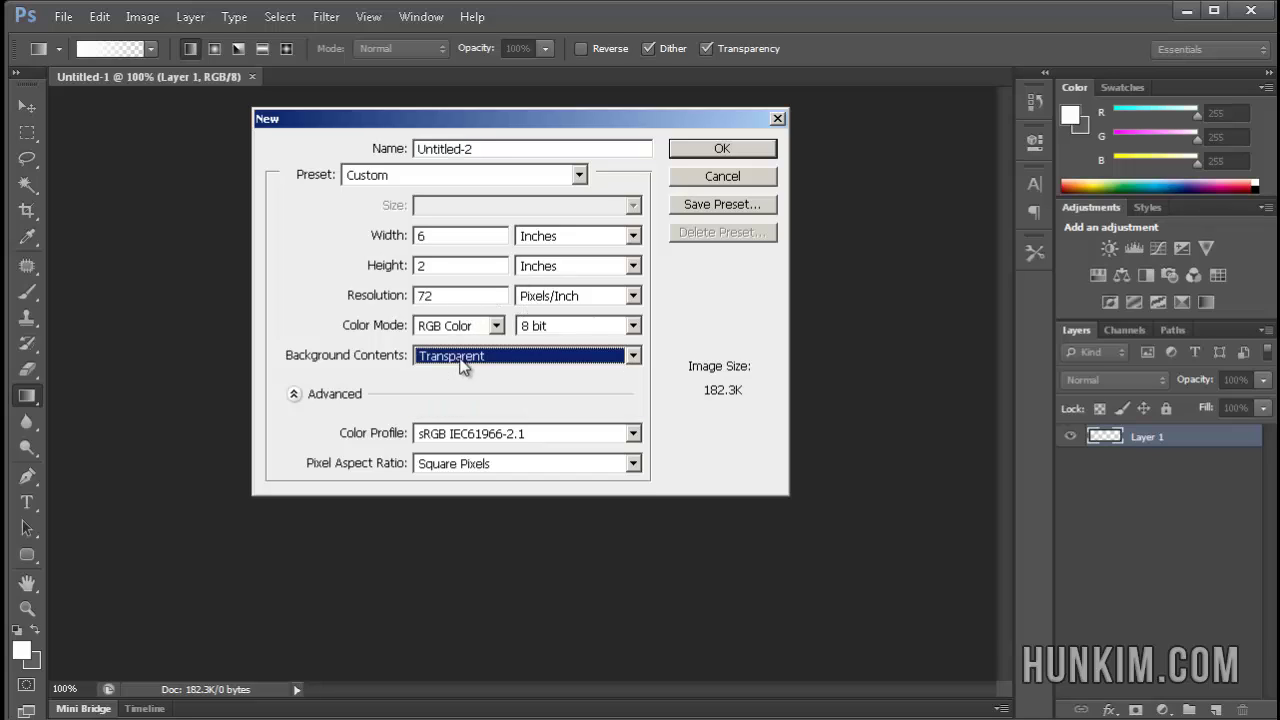
pyautogui.press('Tab')
pyautogui.click(724, 180)
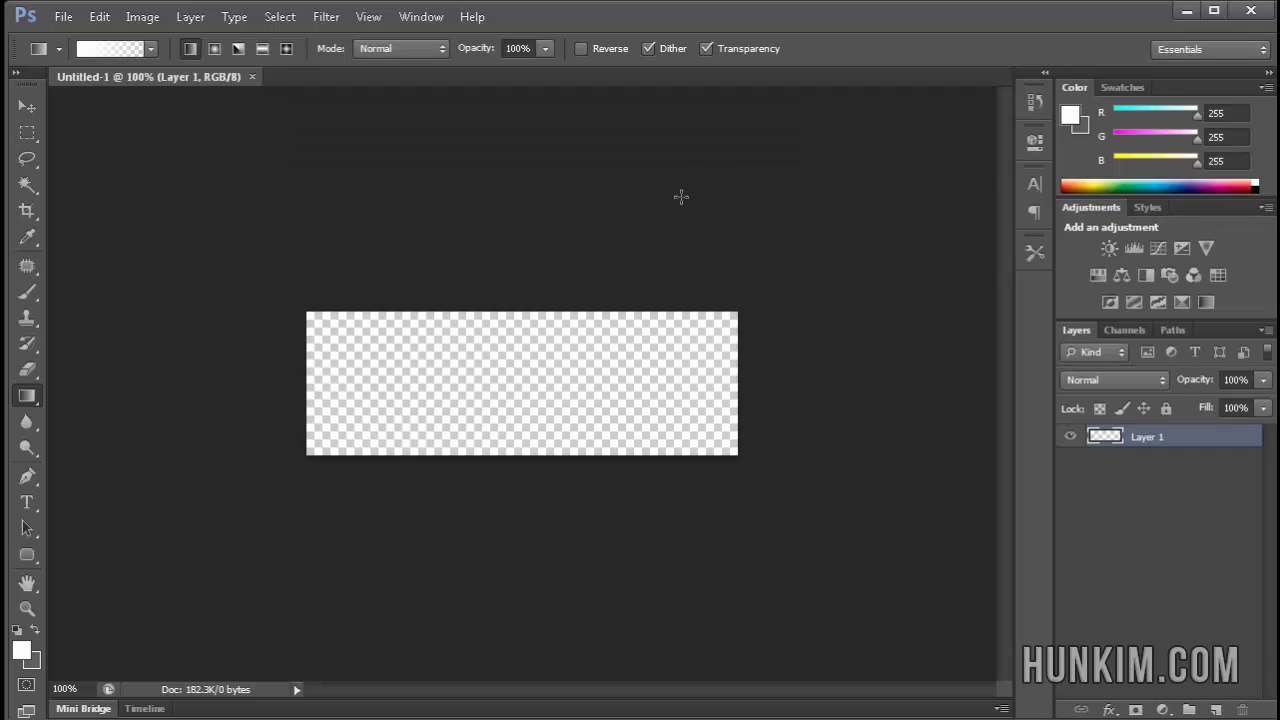
# Select the Rounded Rectangle Tool in Shape mode, with no stroke and a 60 px radius
pyautogui.click(27, 557)
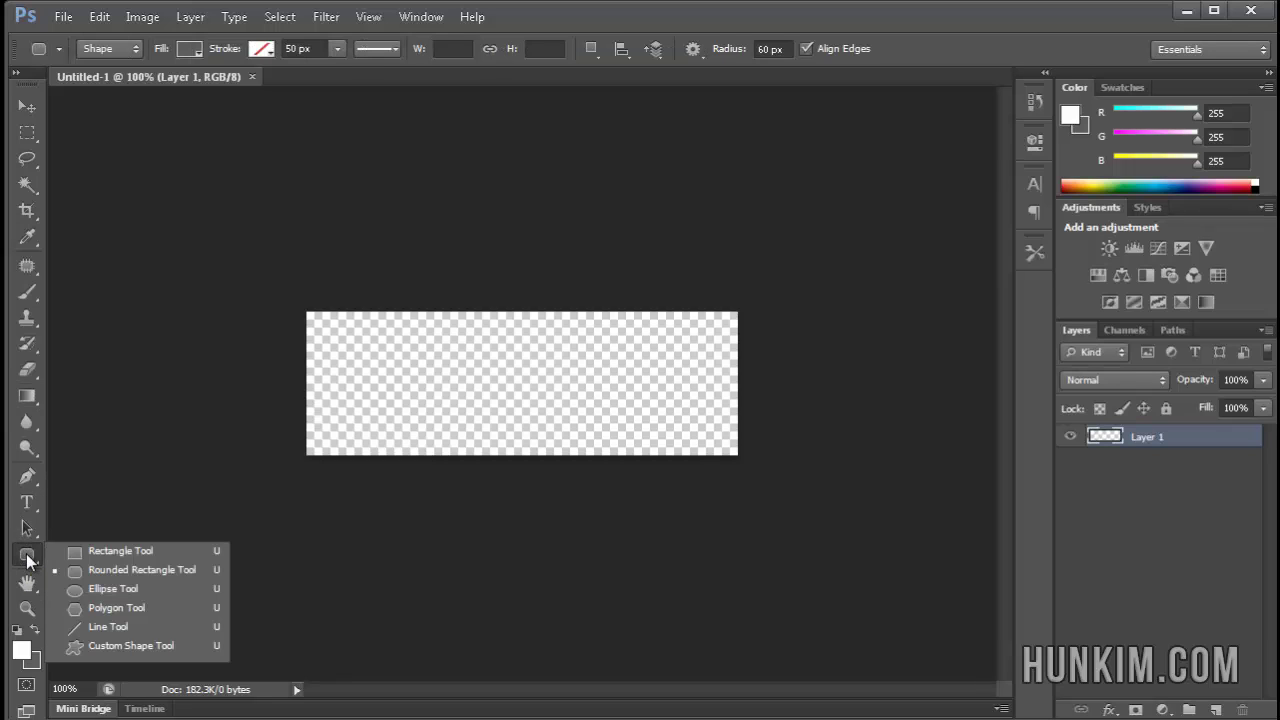
pyautogui.click(116, 570)
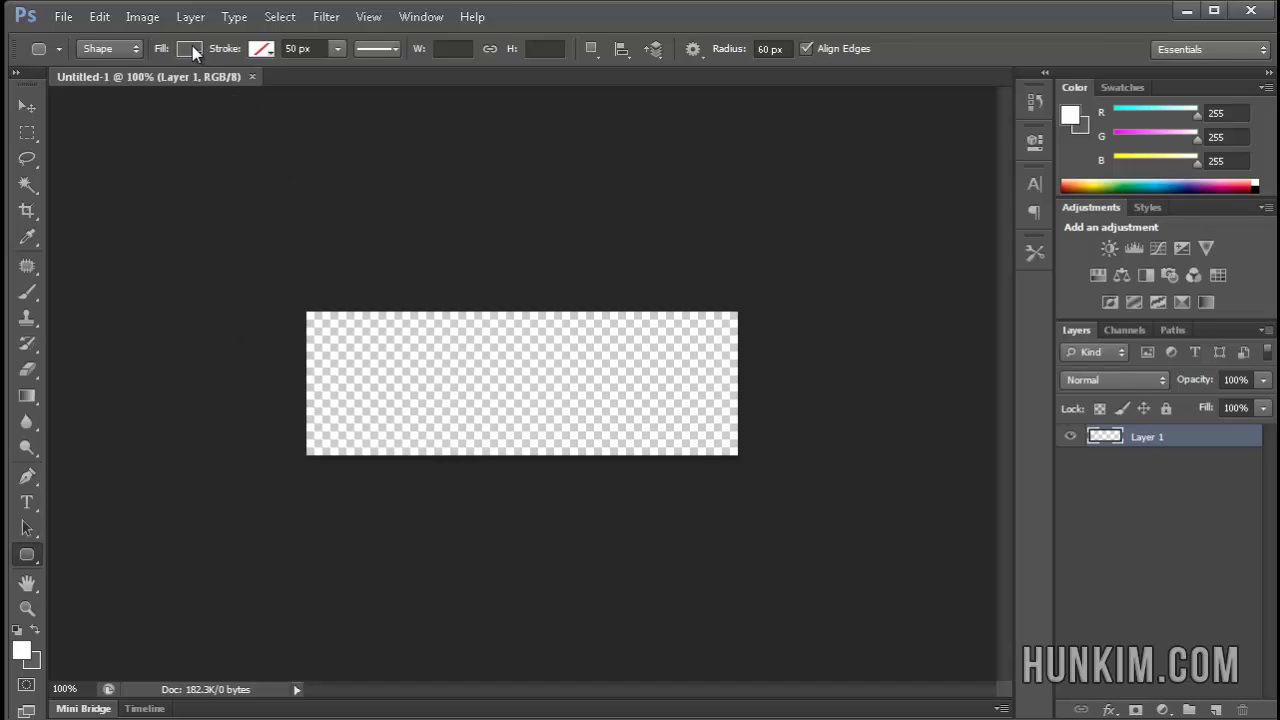
pyautogui.click(120, 47)
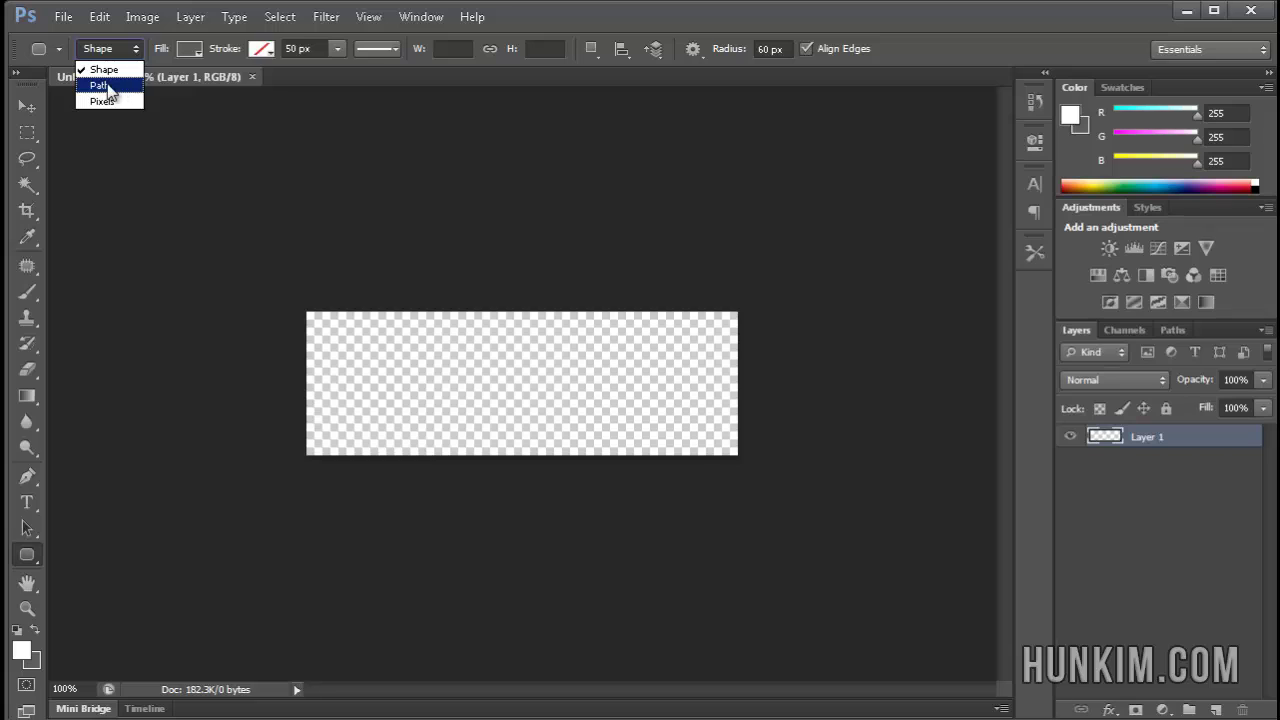
pyautogui.click(104, 69)
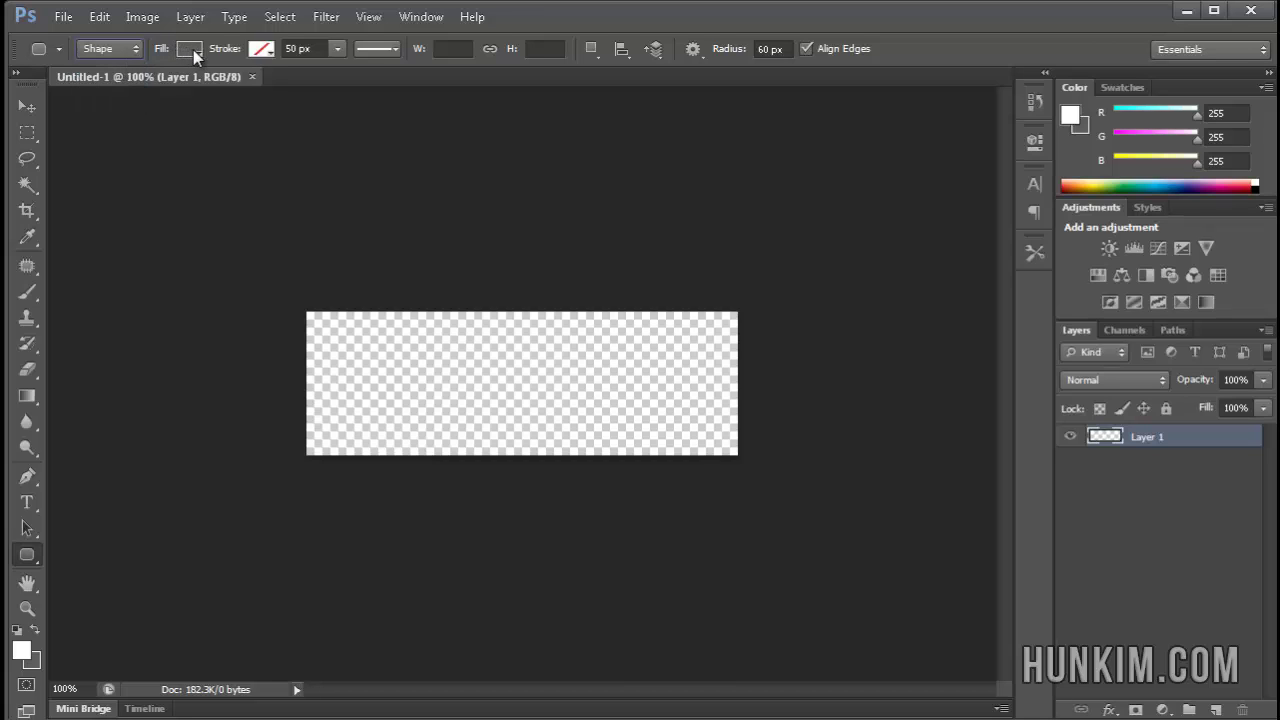
pyautogui.click(262, 49)
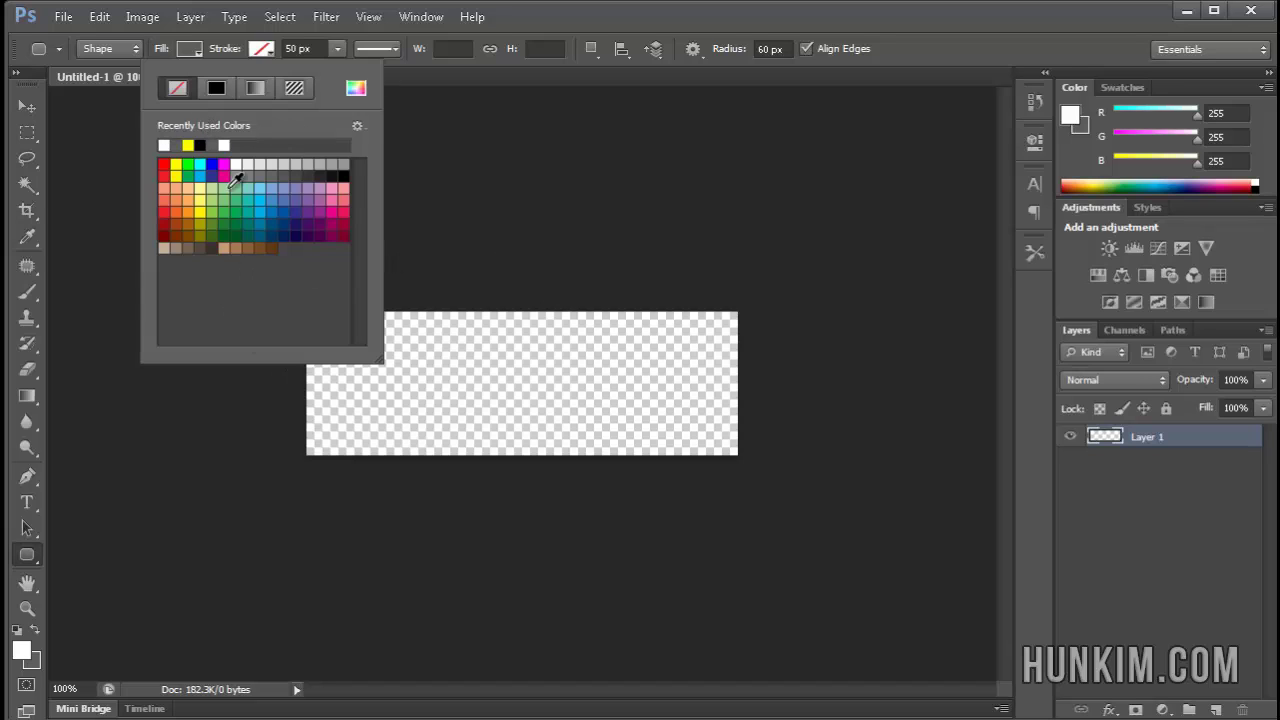
pyautogui.click(320, 49)
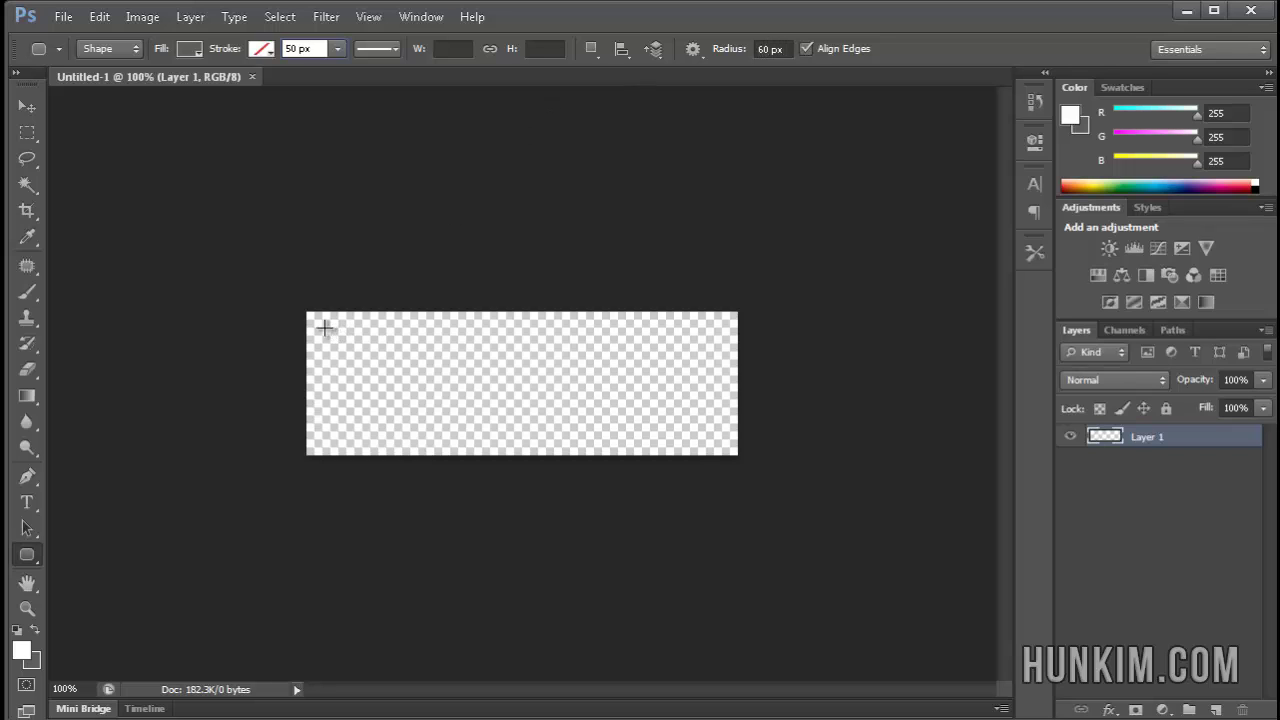
# Redraw the grey 413 × 125 px rounded rectangle with the corner radius changed to 30 px
pyautogui.moveTo(314, 320); pyautogui.dragTo(723, 437)
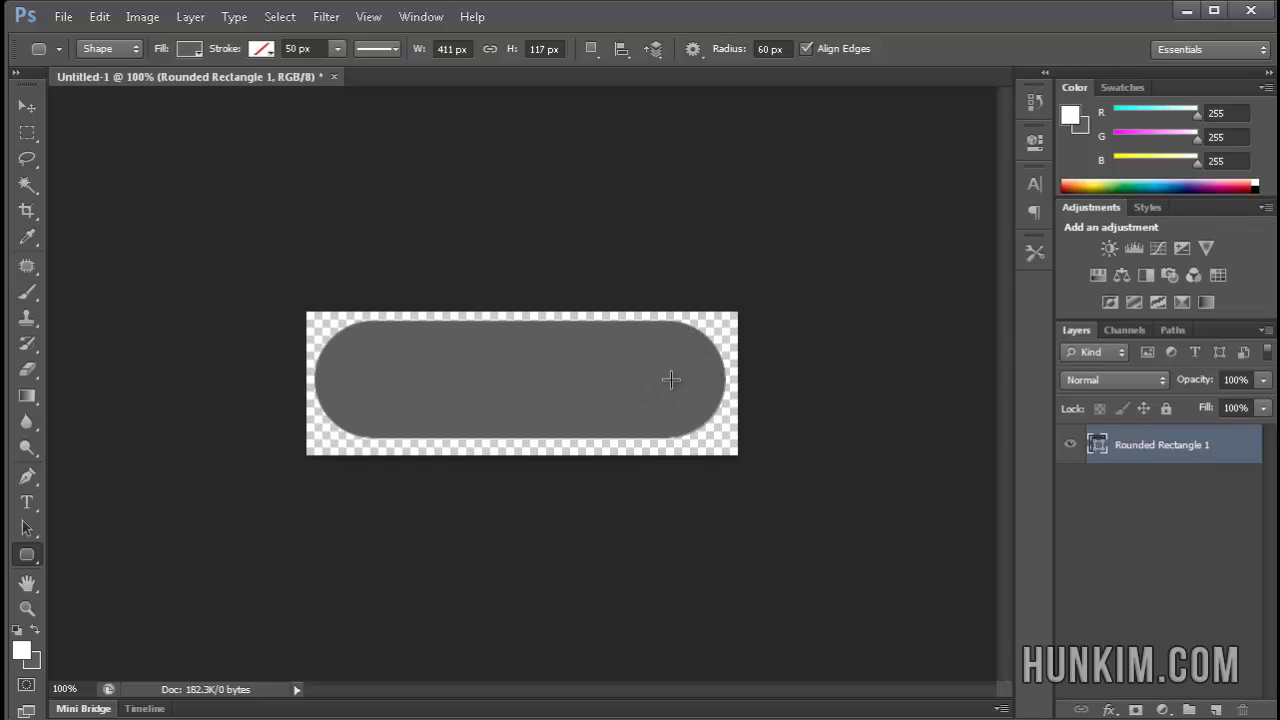
pyautogui.hotkey('ctrl', 'z')
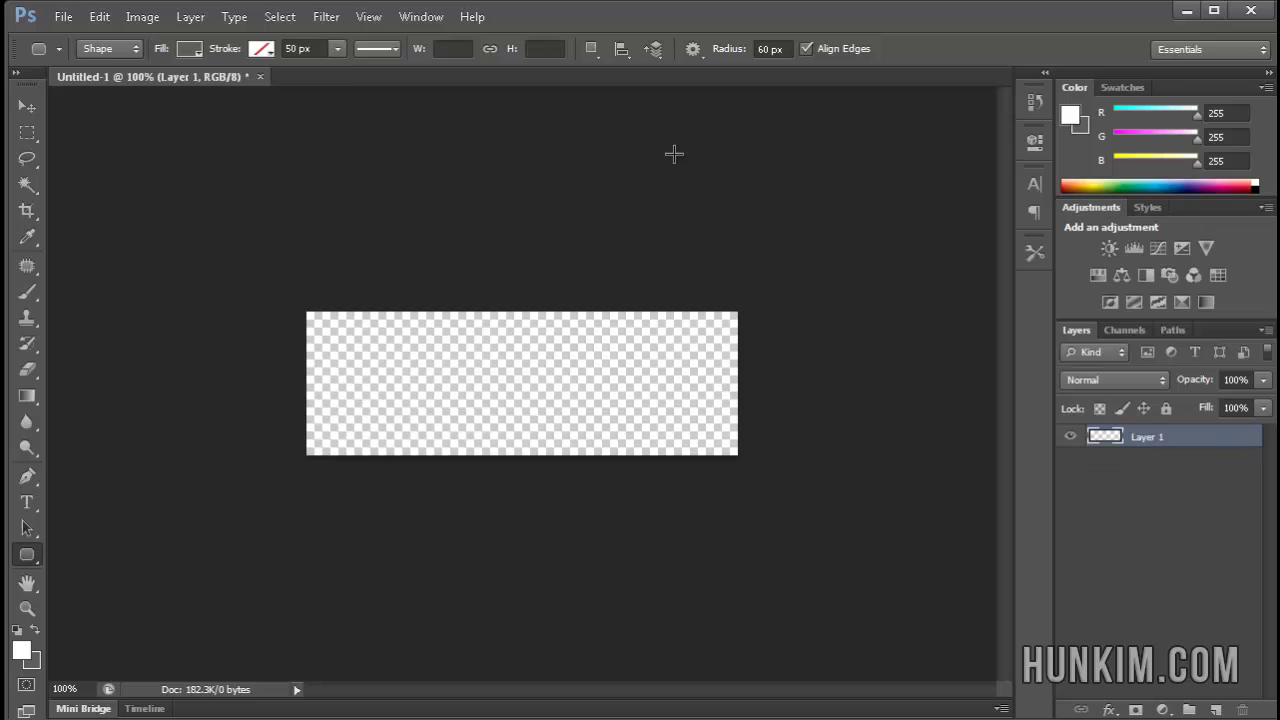
pyautogui.click(759, 49)
pyautogui.doubleClick(759, 49)
pyautogui.write('30')
pyautogui.press('Return')
pyautogui.moveTo(316, 319); pyautogui.dragTo(727, 443)
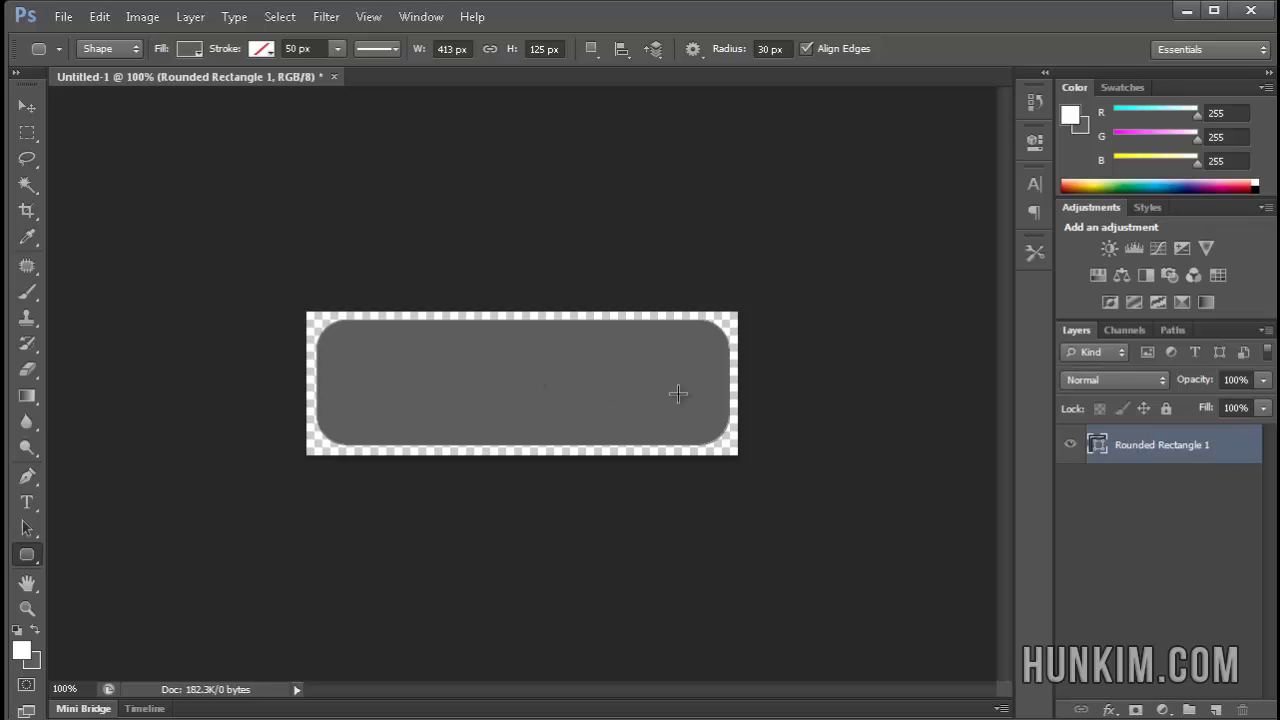
# Load the rounded rectangle's outline as a selection and contract it by 3 pixels
pyautogui.keyDown('ctrl'); pyautogui.click(1095, 445); pyautogui.keyUp('ctrl')
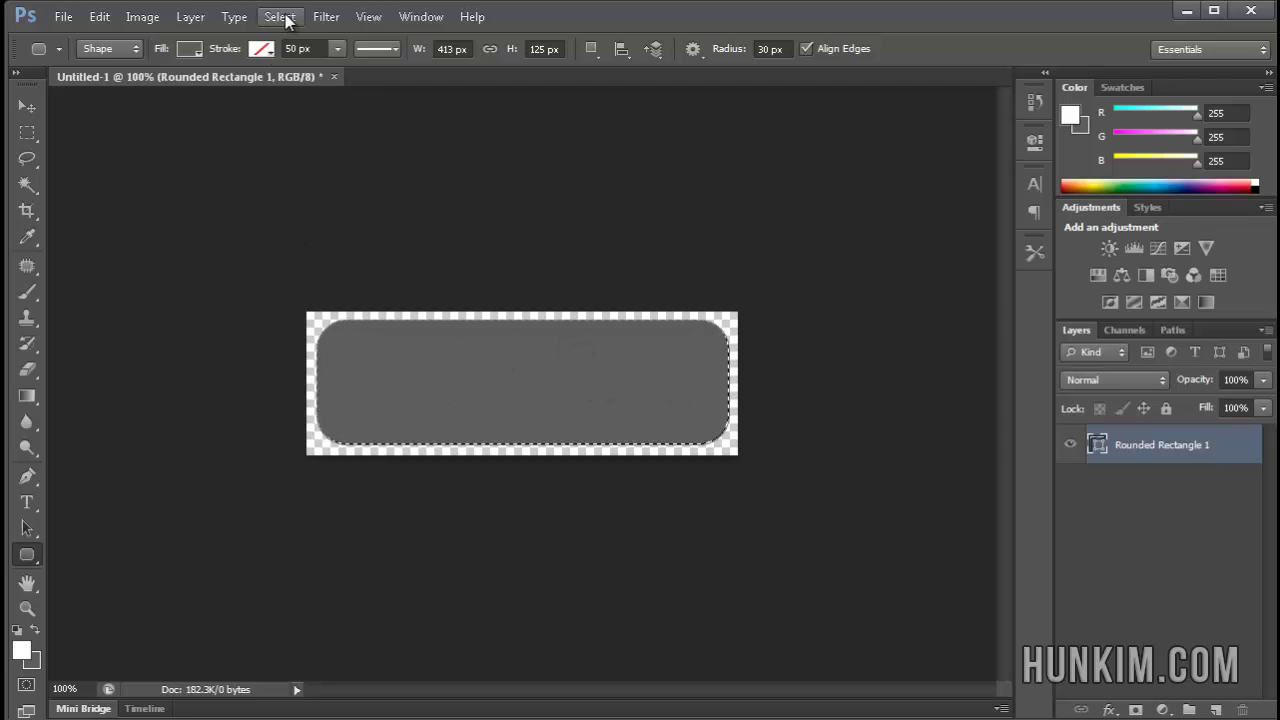
pyautogui.click(283, 18)
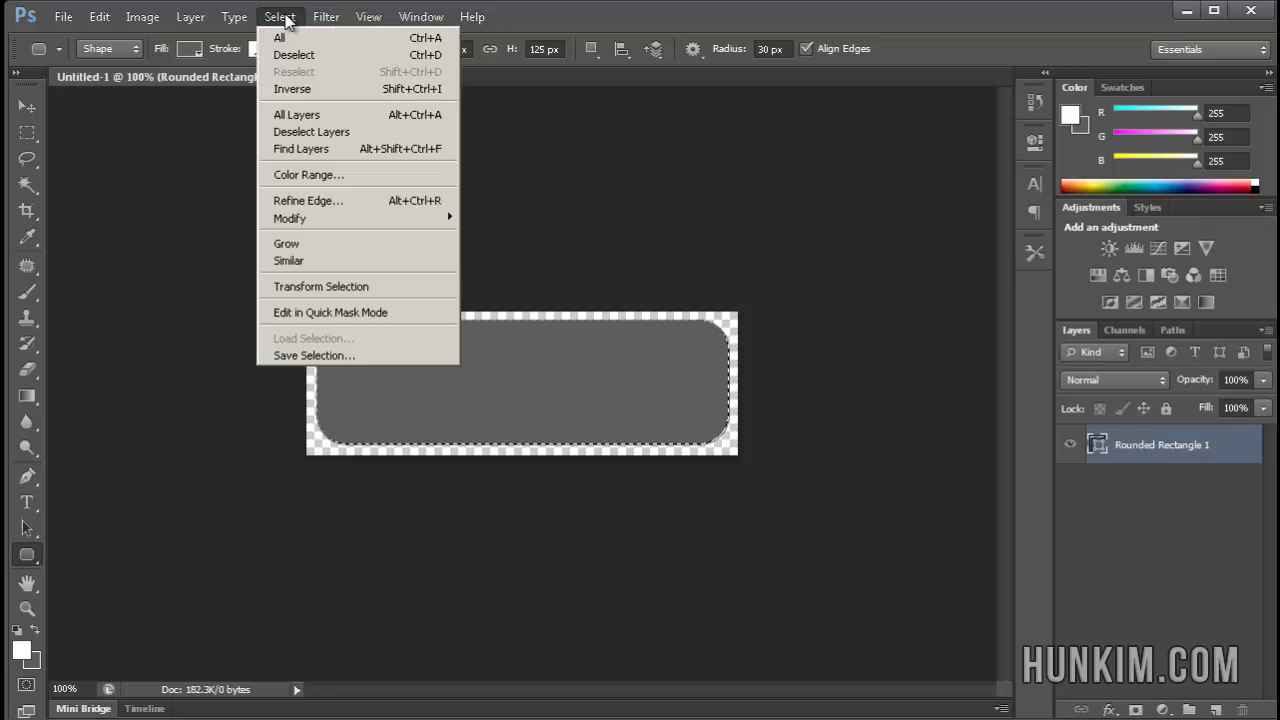
pyautogui.moveTo(327, 221)
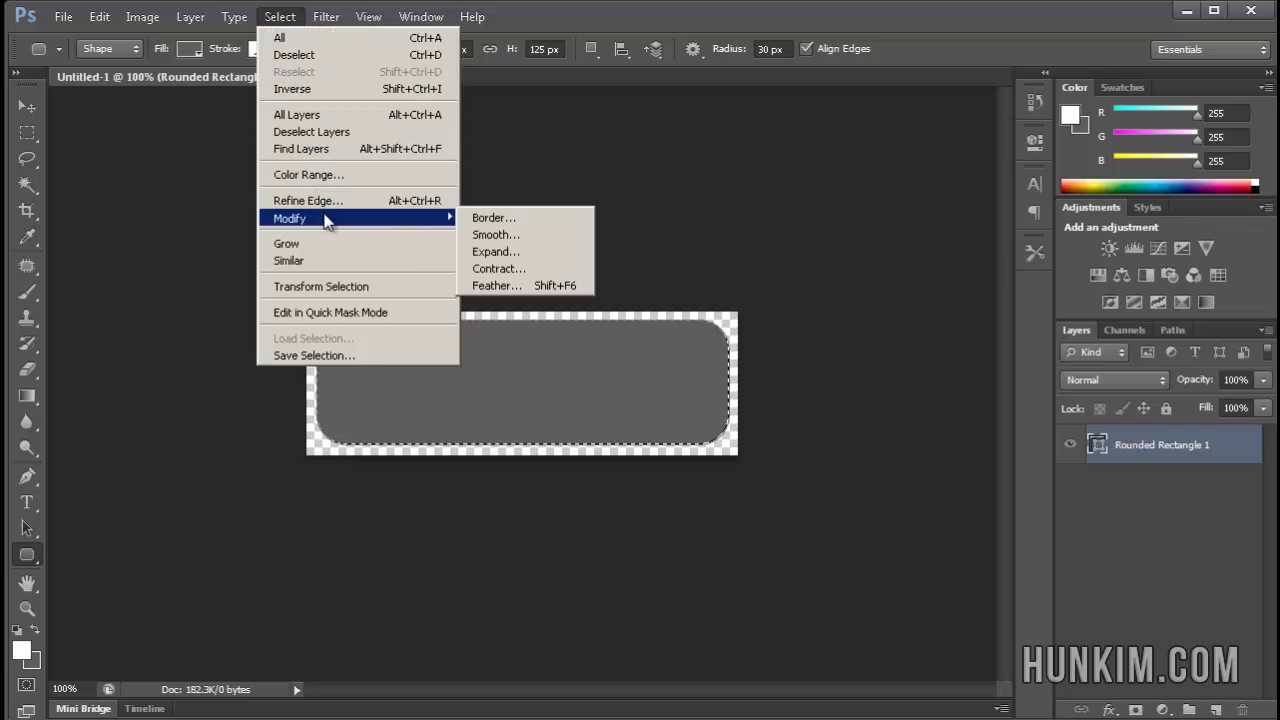
pyautogui.click(515, 268)
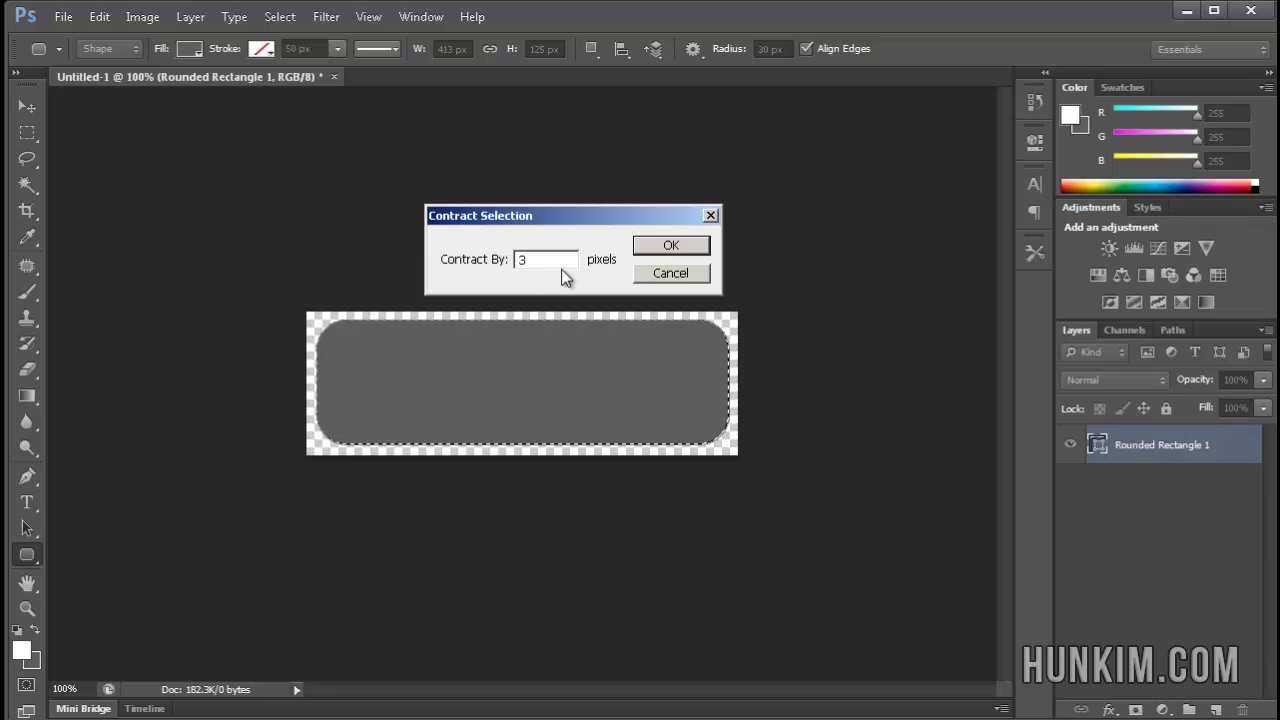
pyautogui.write('3')
pyautogui.press('Return')
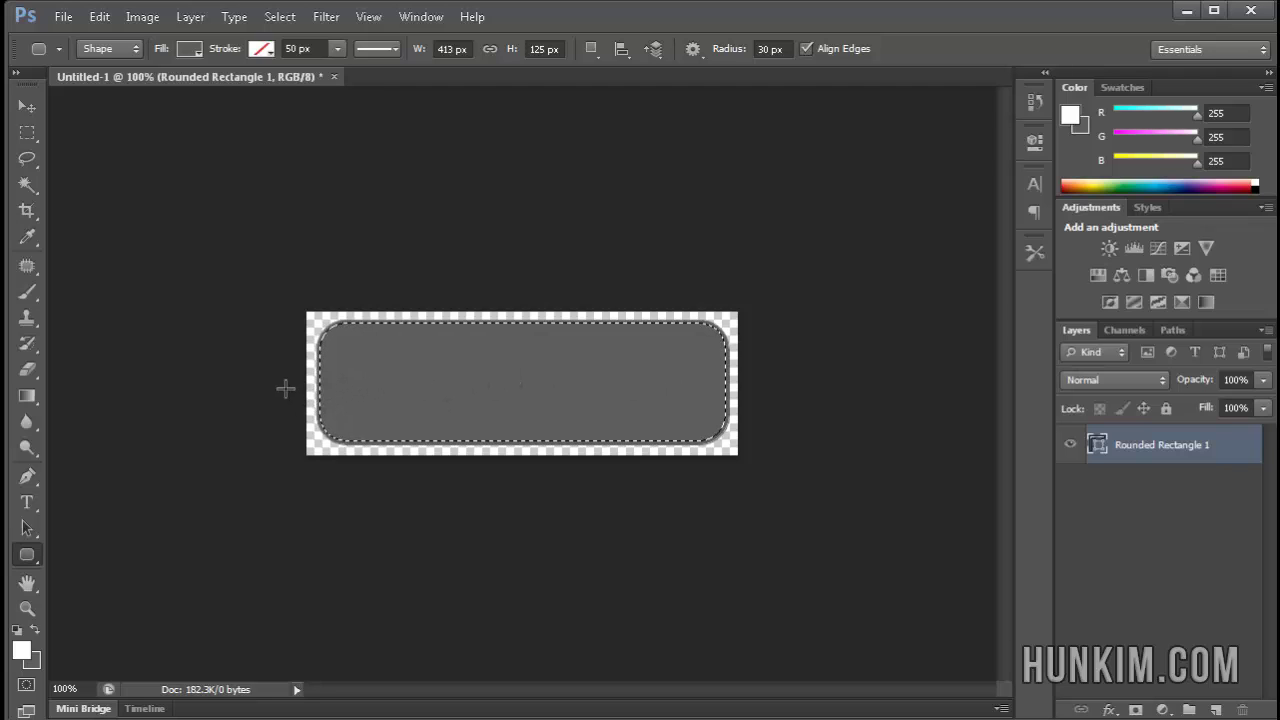
# Subtract the lower part with the Rectangular Marquee, leaving only the top strip selected
pyautogui.click(27, 133)
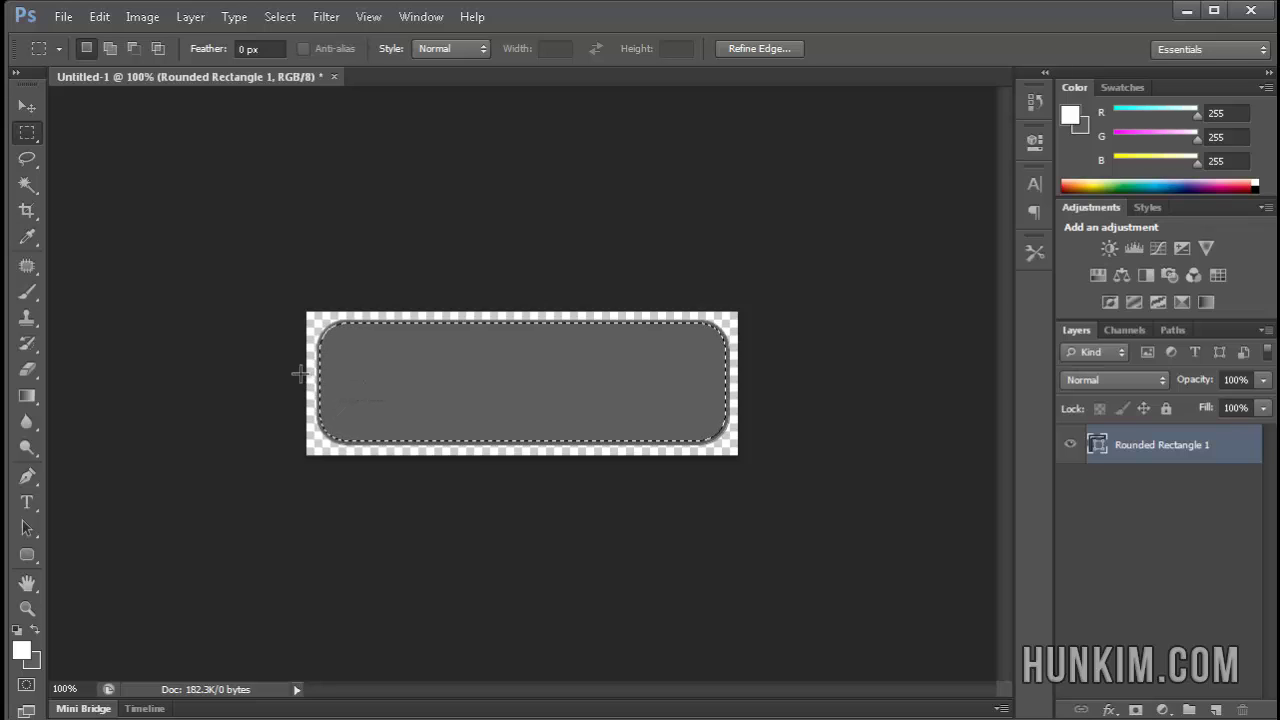
pyautogui.press('alt')
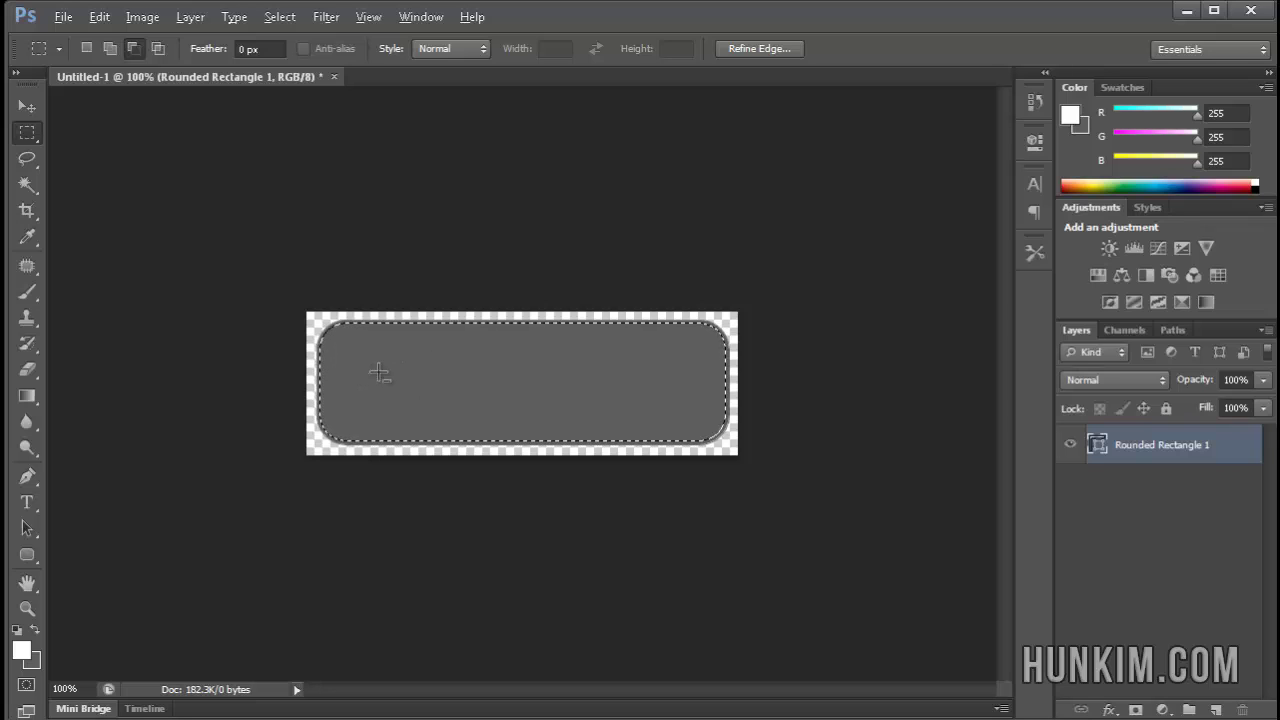
pyautogui.press('alt')
pyautogui.press('shift')
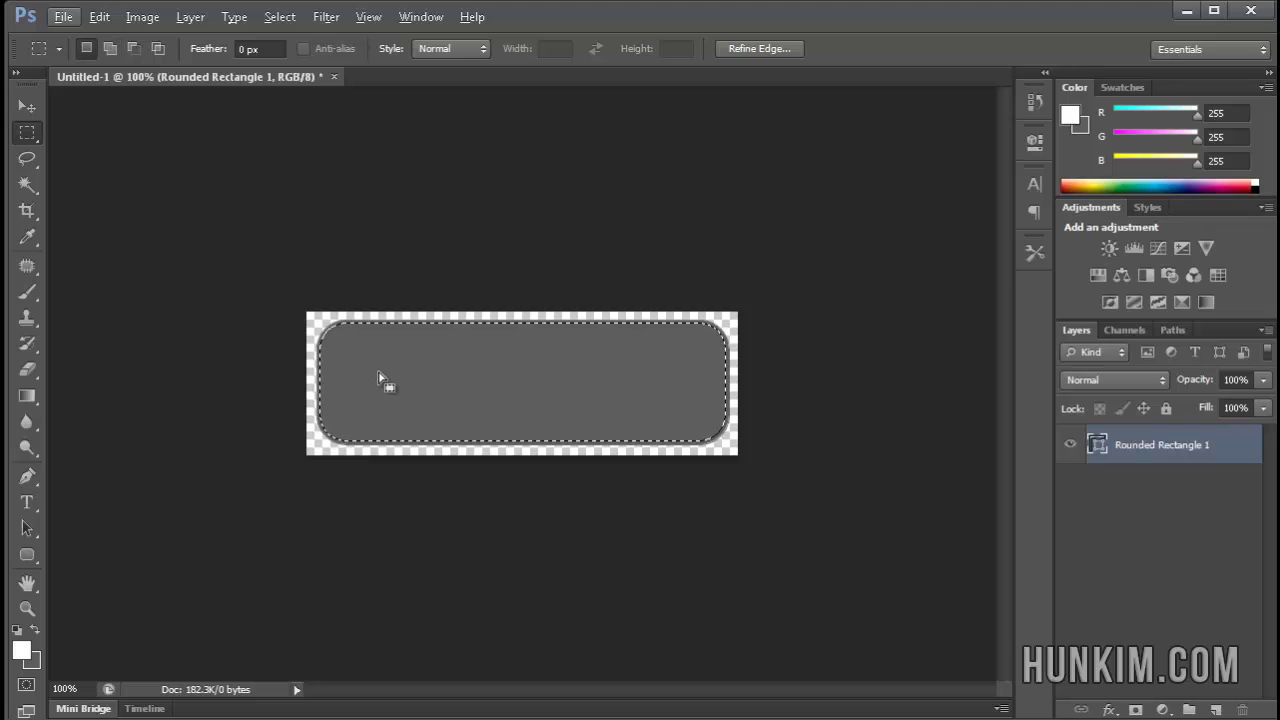
pyautogui.press('alt')
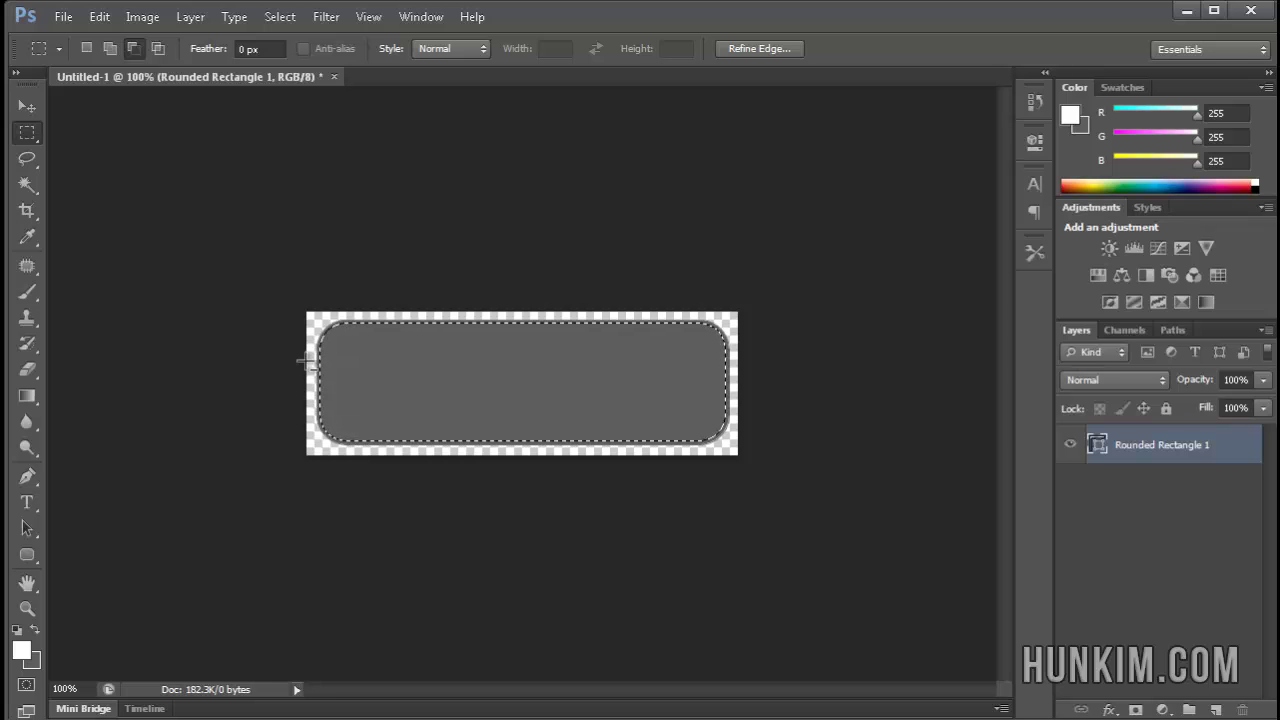
pyautogui.moveTo(531, 412); pyautogui.dragTo(766, 479)
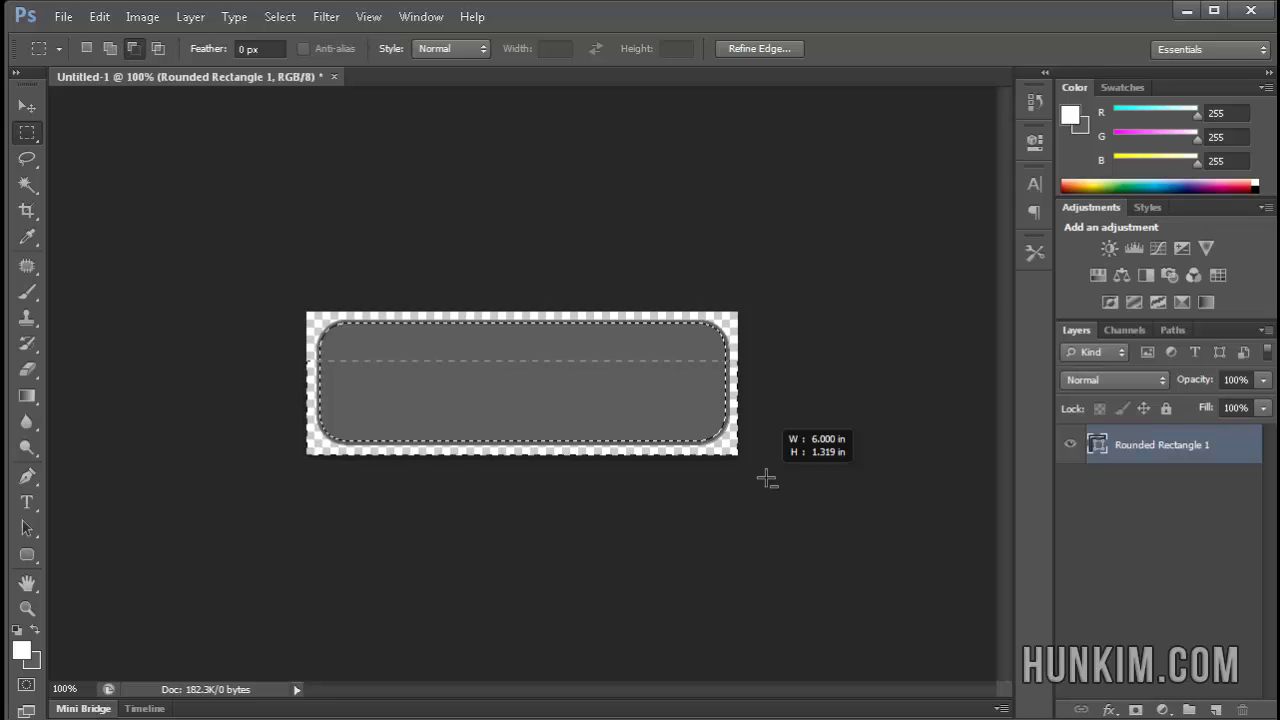
pyautogui.moveTo(766, 479); pyautogui.dragTo(765, 478)
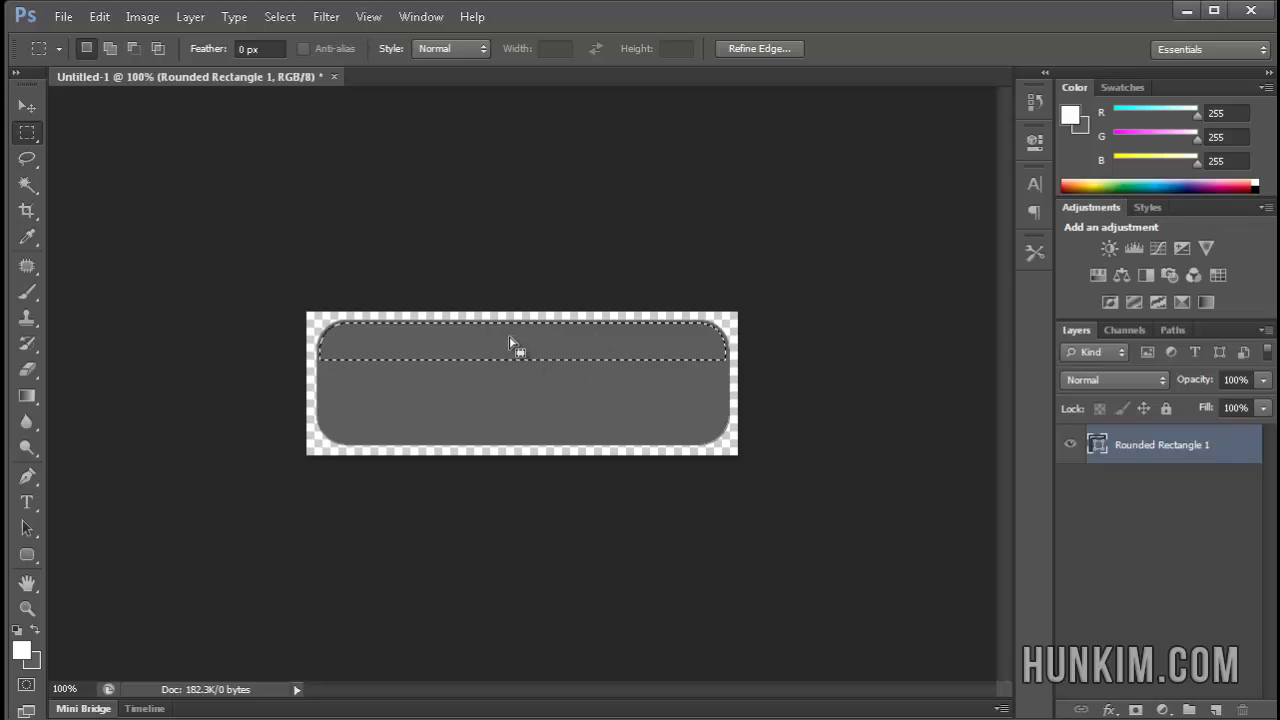
# Choose the Gradient Tool with the white Foreground to Transparent preset
pyautogui.click(16, 399)
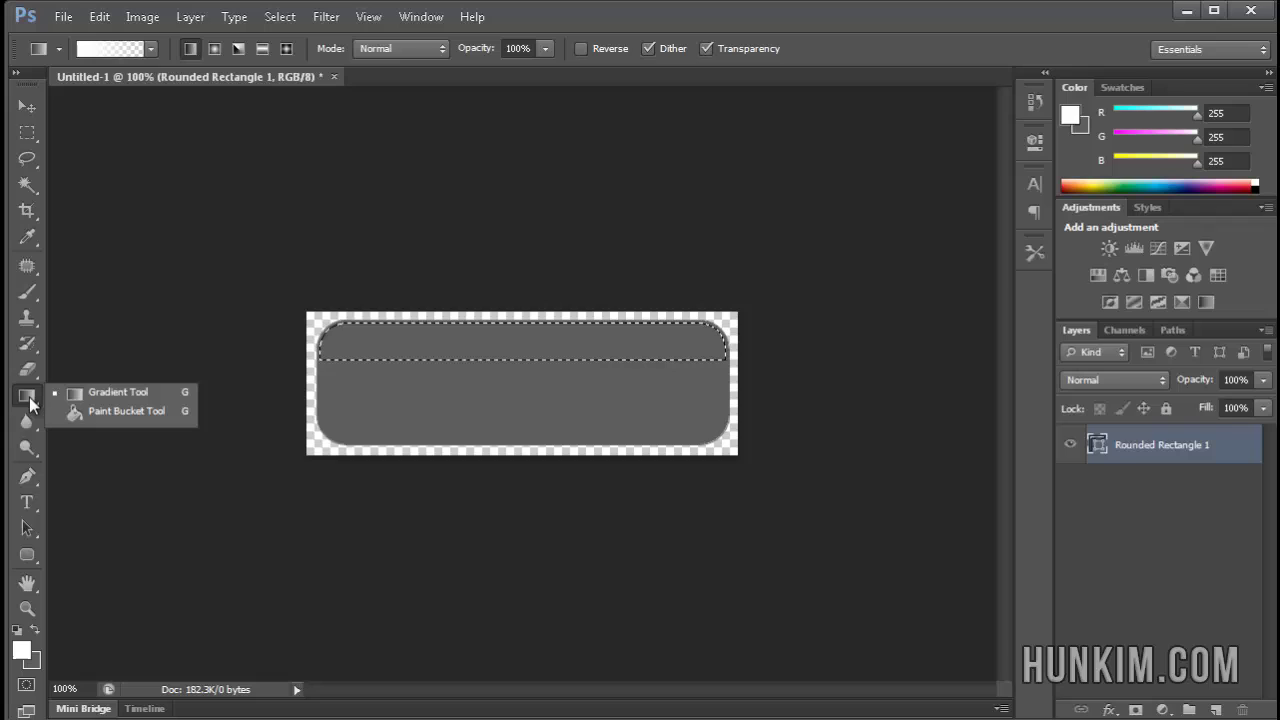
pyautogui.click(93, 391)
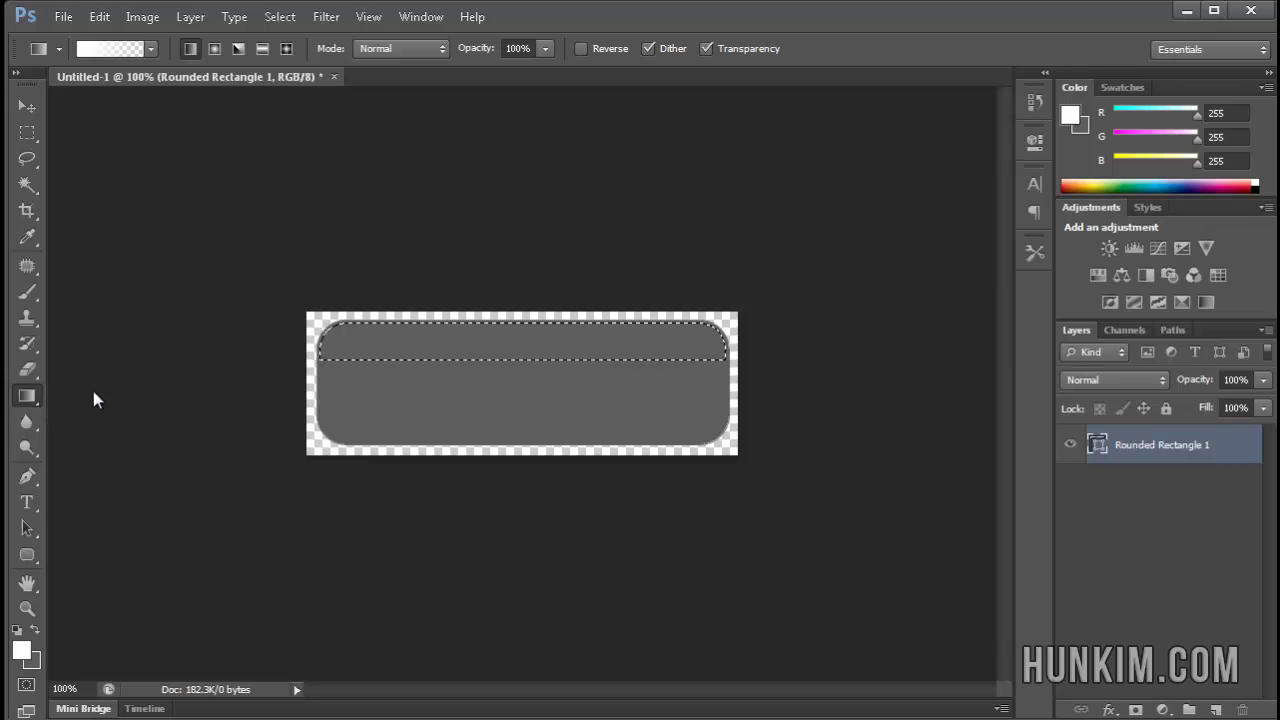
pyautogui.click(152, 49)
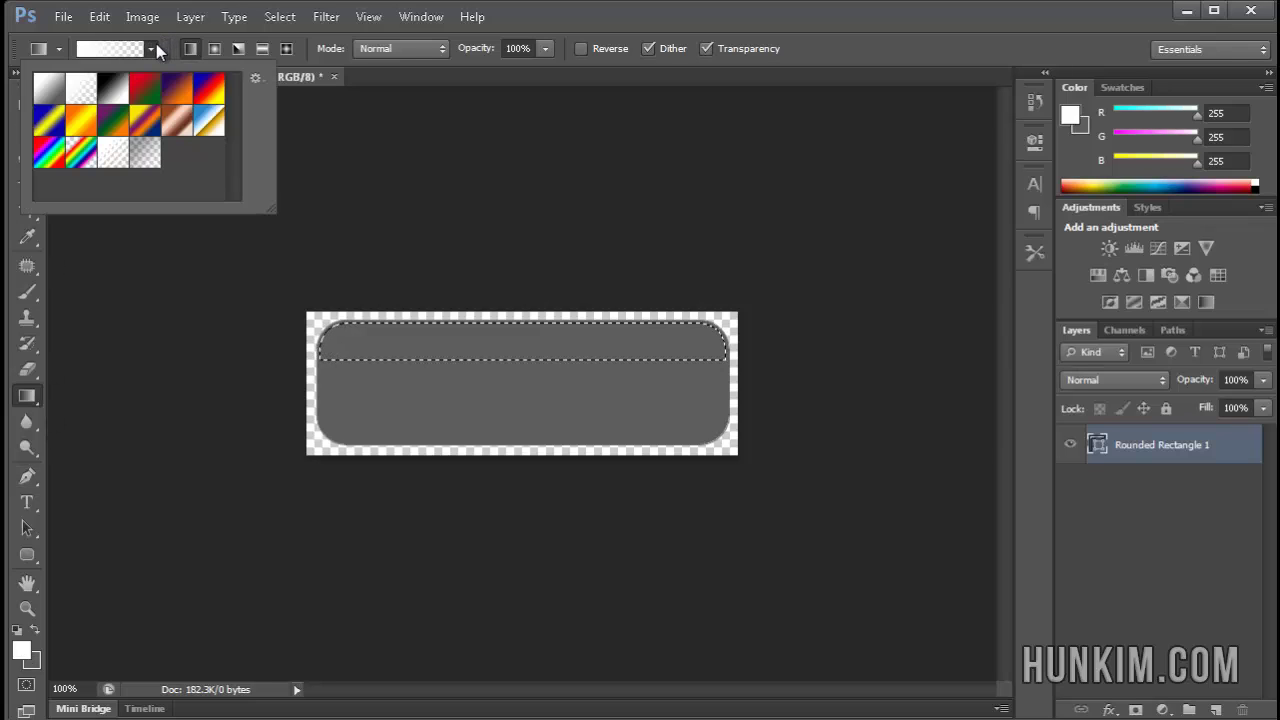
pyautogui.doubleClick(81, 86)
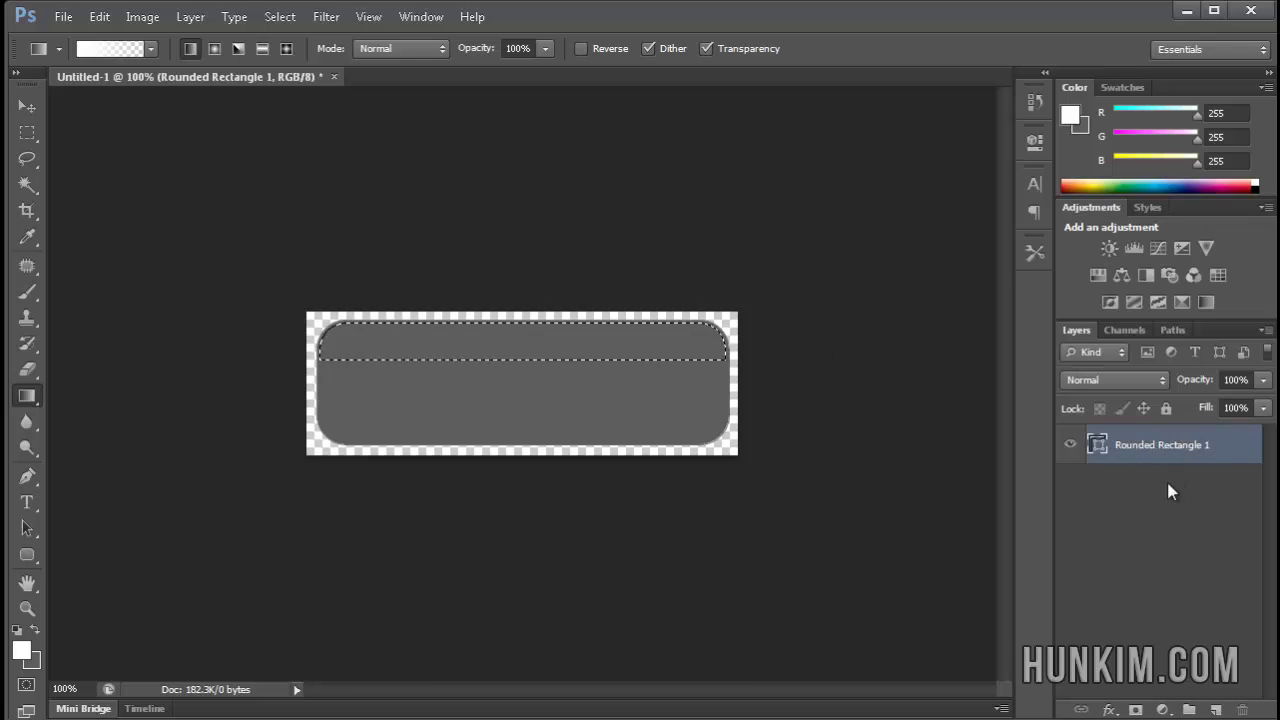
# On a new layer, paint the white-to-transparent gradient down the top strip, then deselect
pyautogui.click(1215, 709)
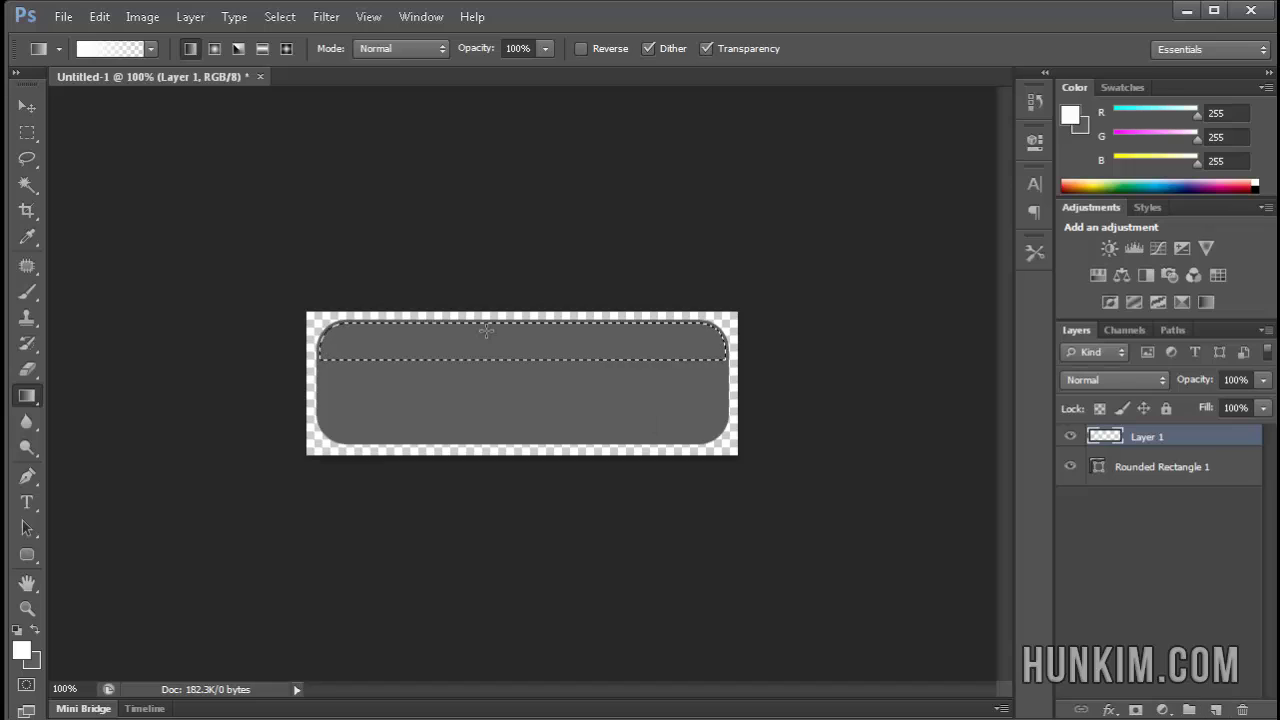
pyautogui.moveTo(485, 325); pyautogui.dragTo(500, 358)
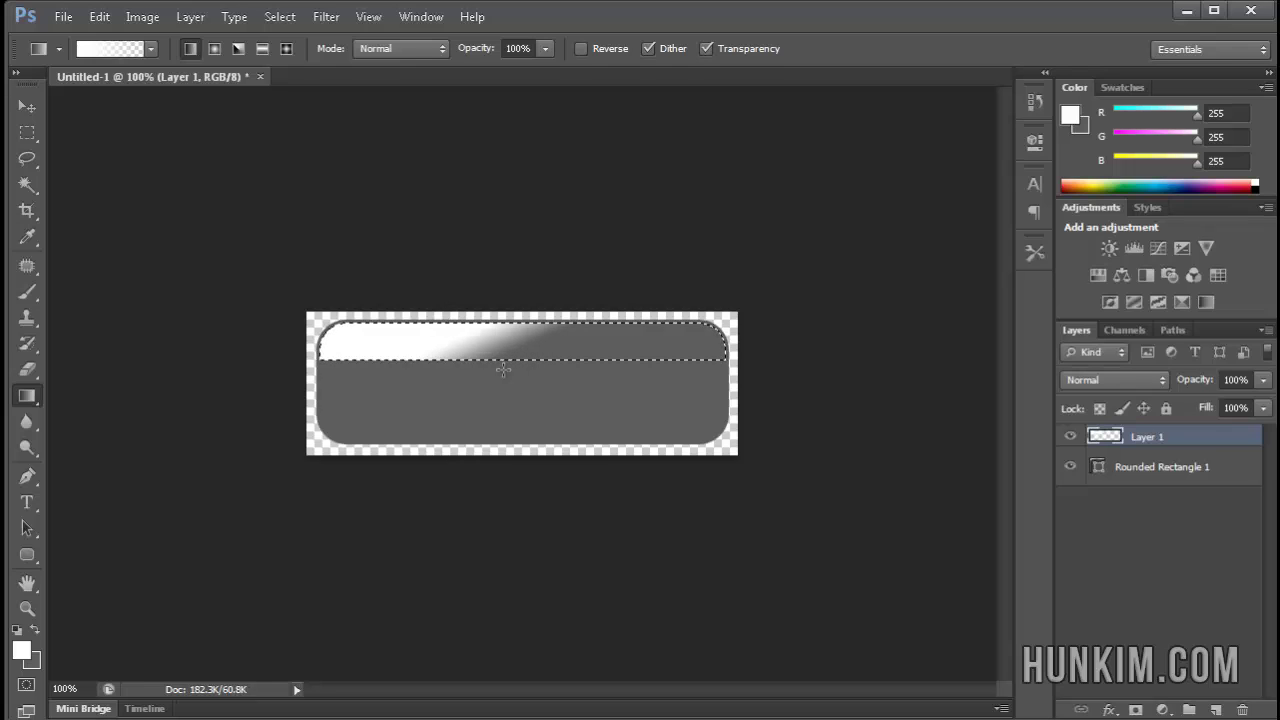
pyautogui.hotkey('ctrl', 'z')
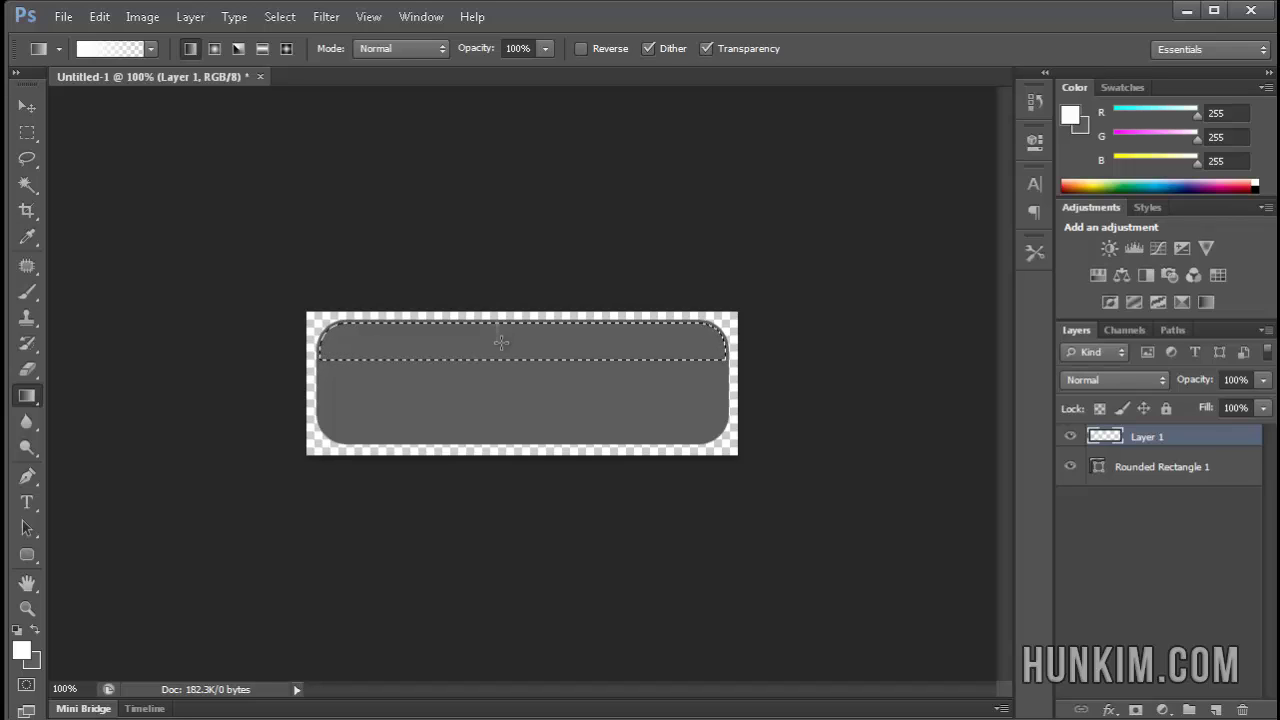
pyautogui.moveTo(501, 344); pyautogui.dragTo(501, 359)
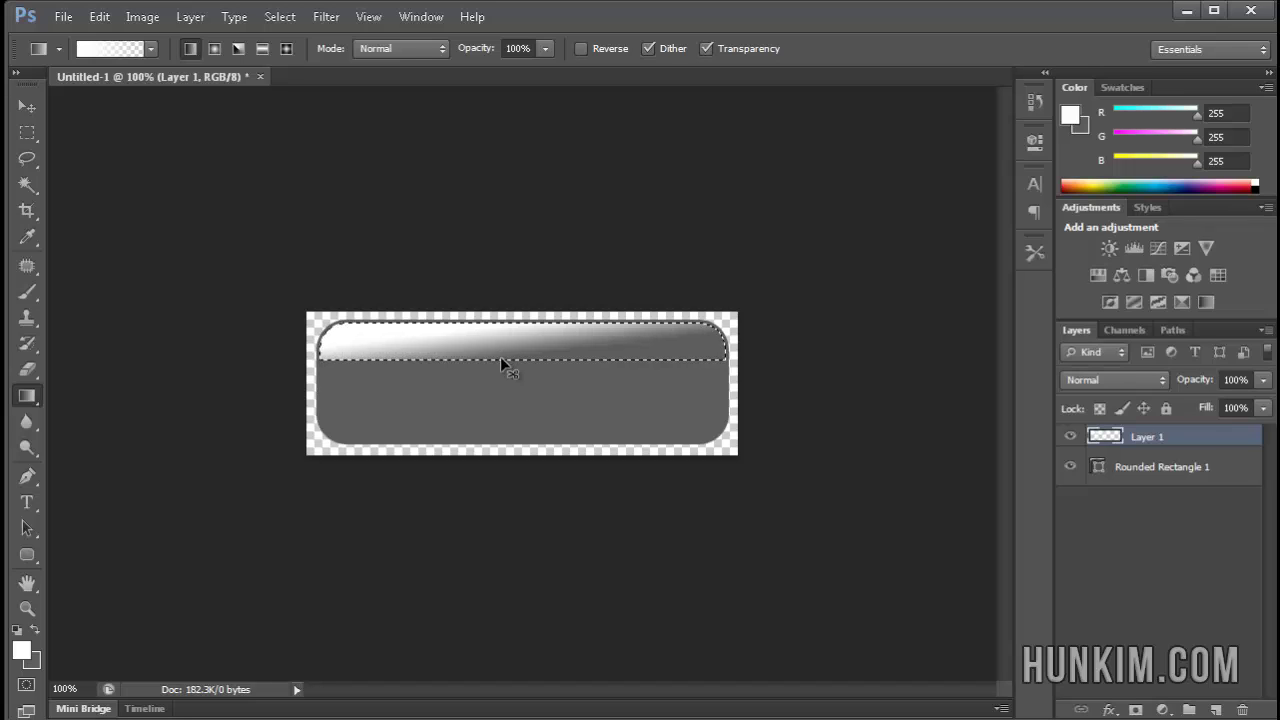
pyautogui.hotkey('ctrl', 'z')
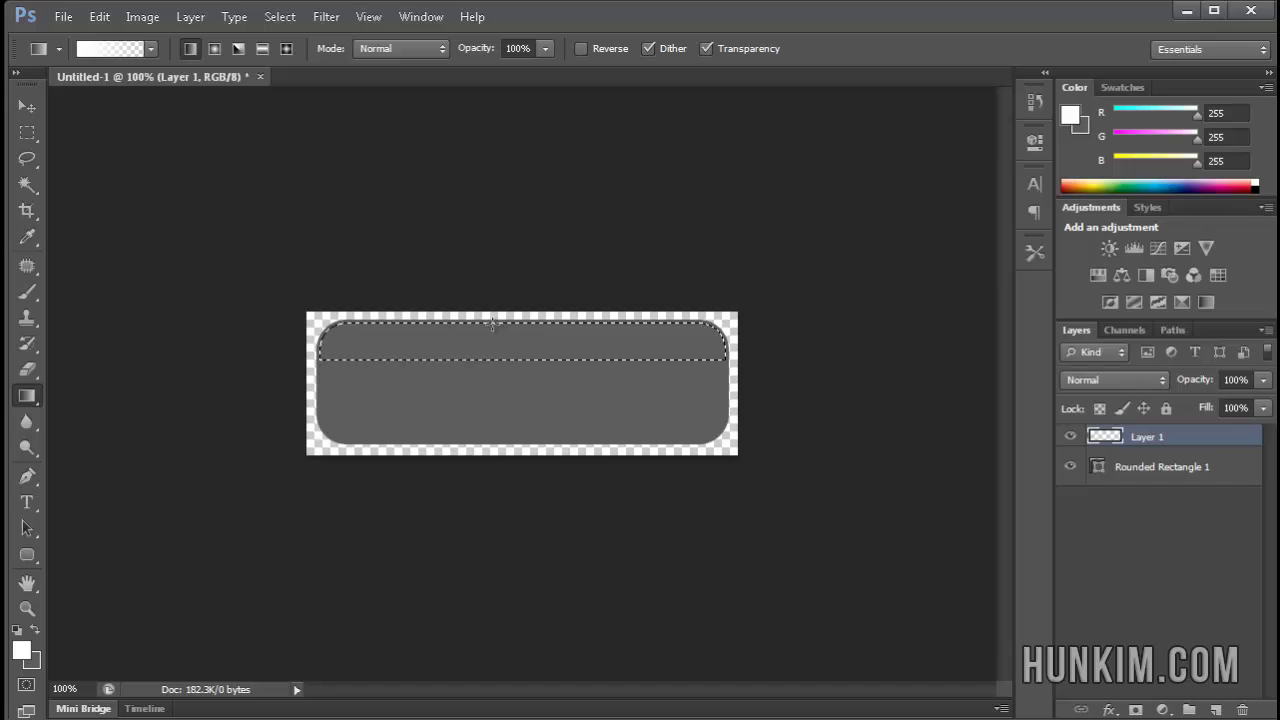
pyautogui.moveTo(492, 323); pyautogui.dragTo(495, 358)
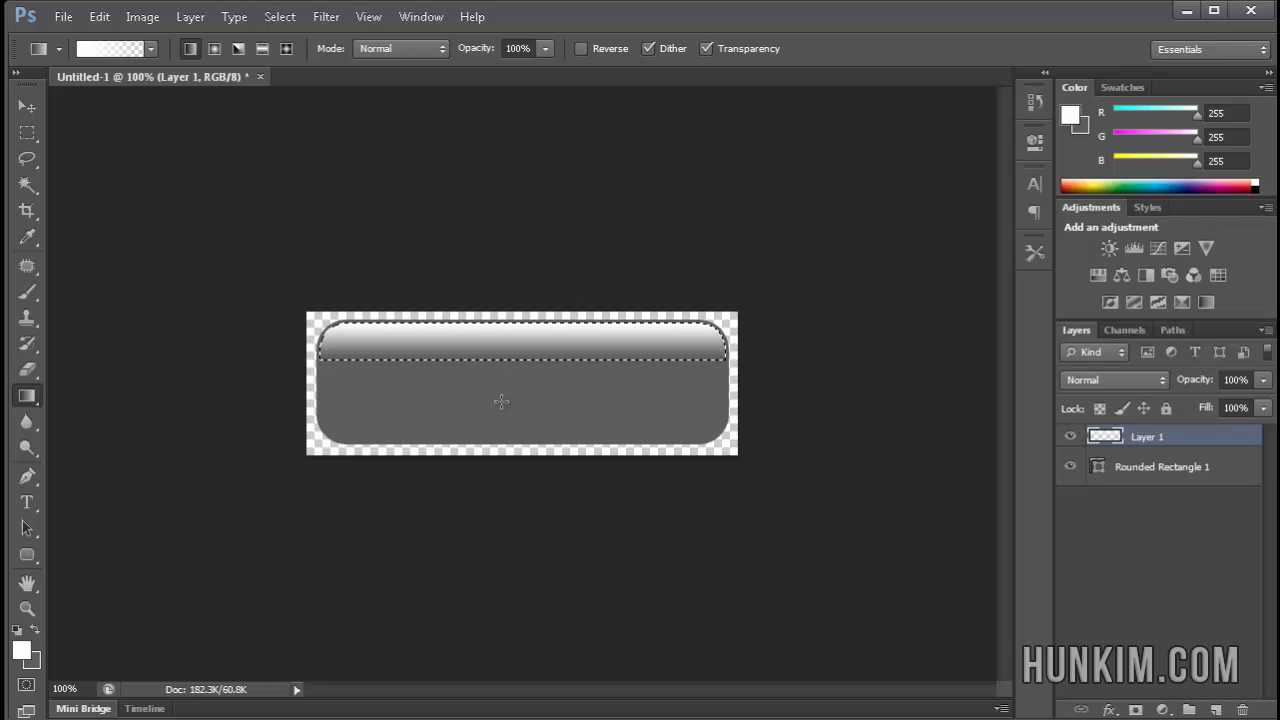
pyautogui.click(278, 17)
pyautogui.click(280, 56)
# Rename Layer 1 to 'top white shine' and Rounded Rectangle 1 to 'grey button'
pyautogui.doubleClick(1148, 438)
pyautogui.write('top whi')
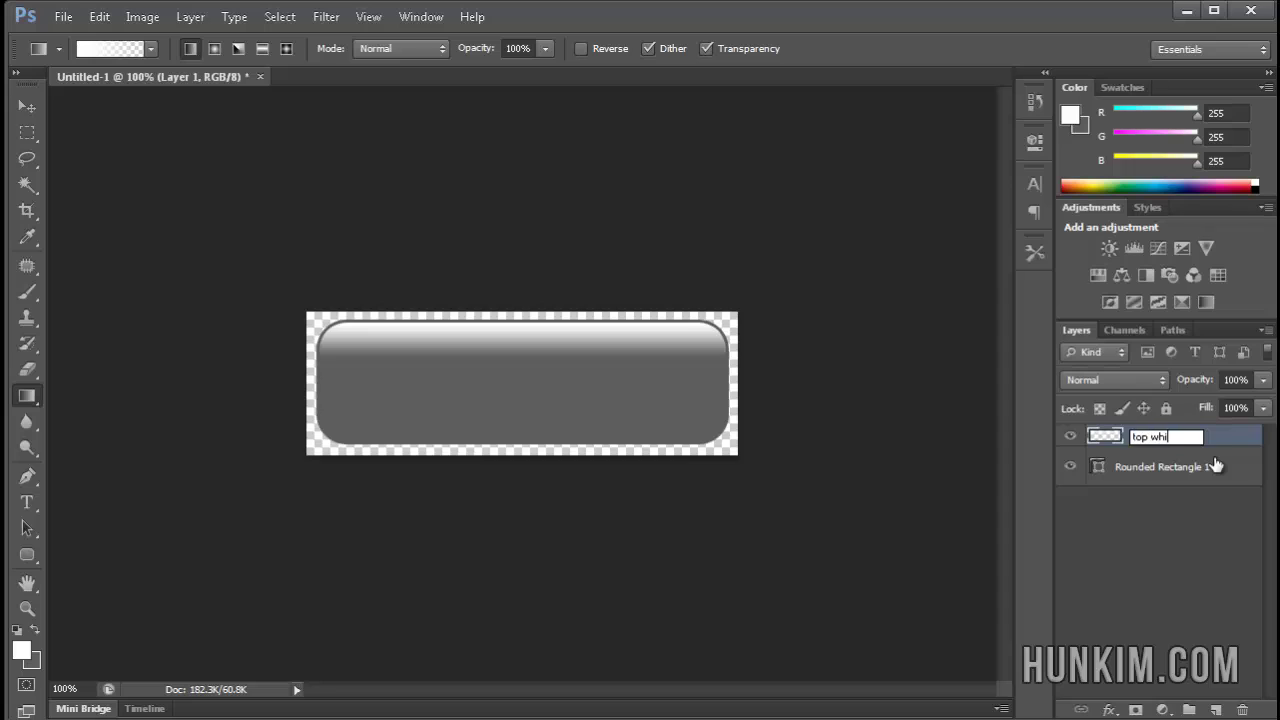
pyautogui.write('te shine')
pyautogui.press('Return')
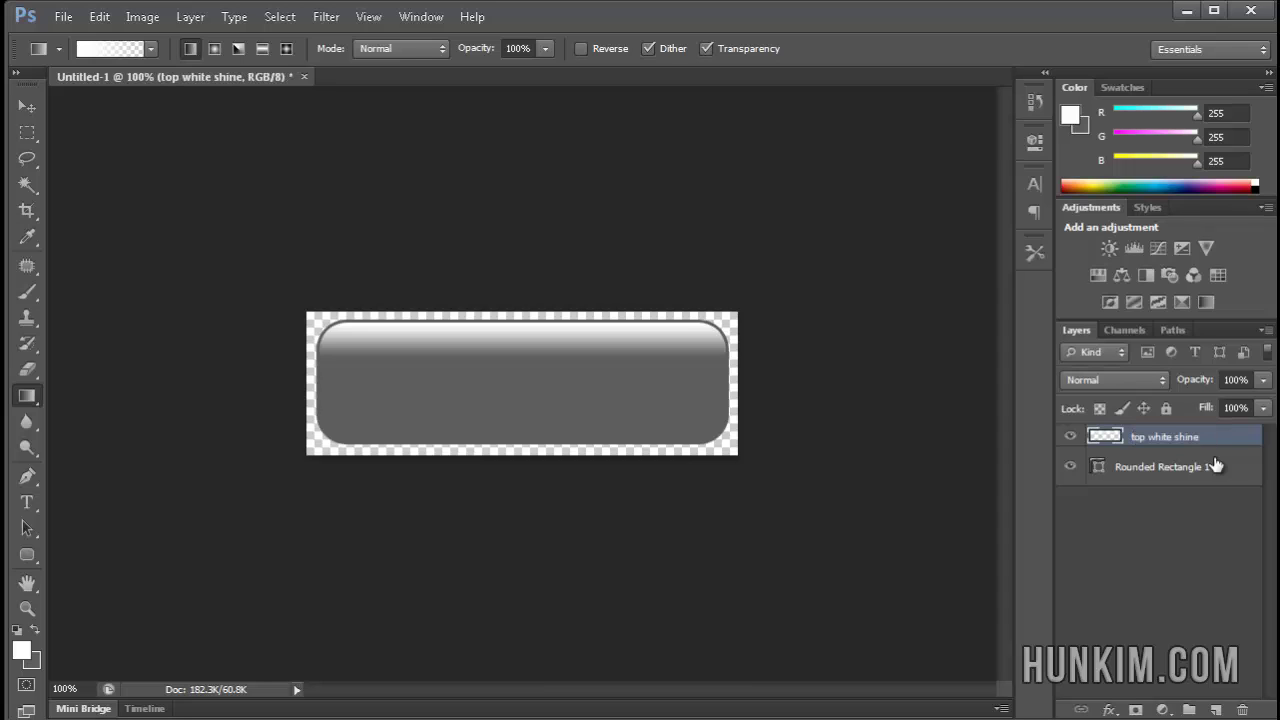
pyautogui.doubleClick(1178, 466)
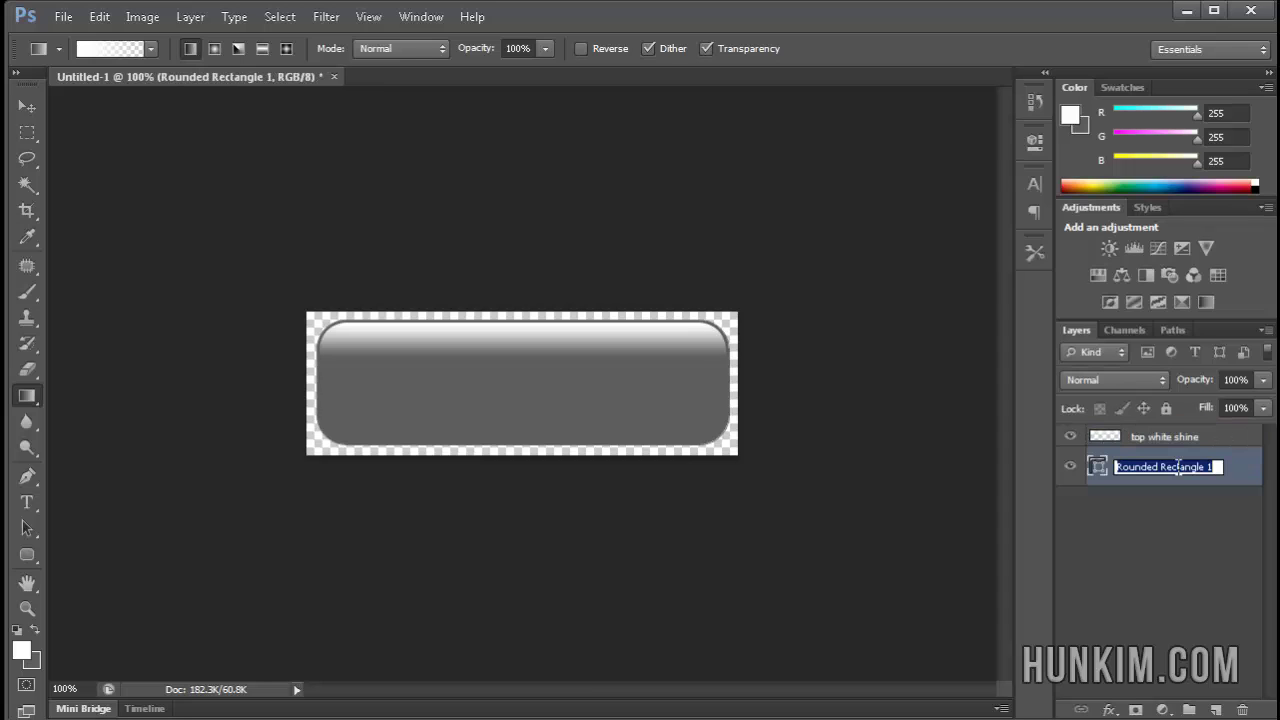
pyautogui.write('grey button')
pyautogui.press('Return')
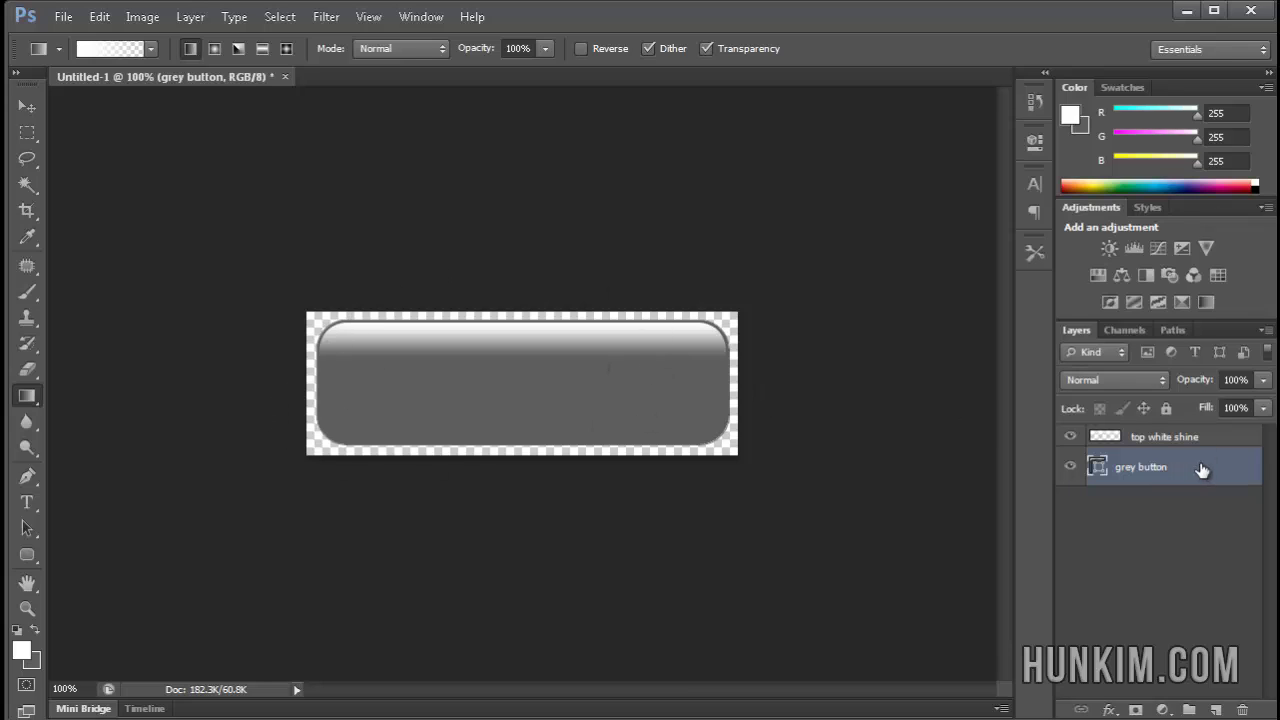
# Set the canvas size to 6.5 × 2.5 inches through Image > Canvas Size
pyautogui.click(160, 15)
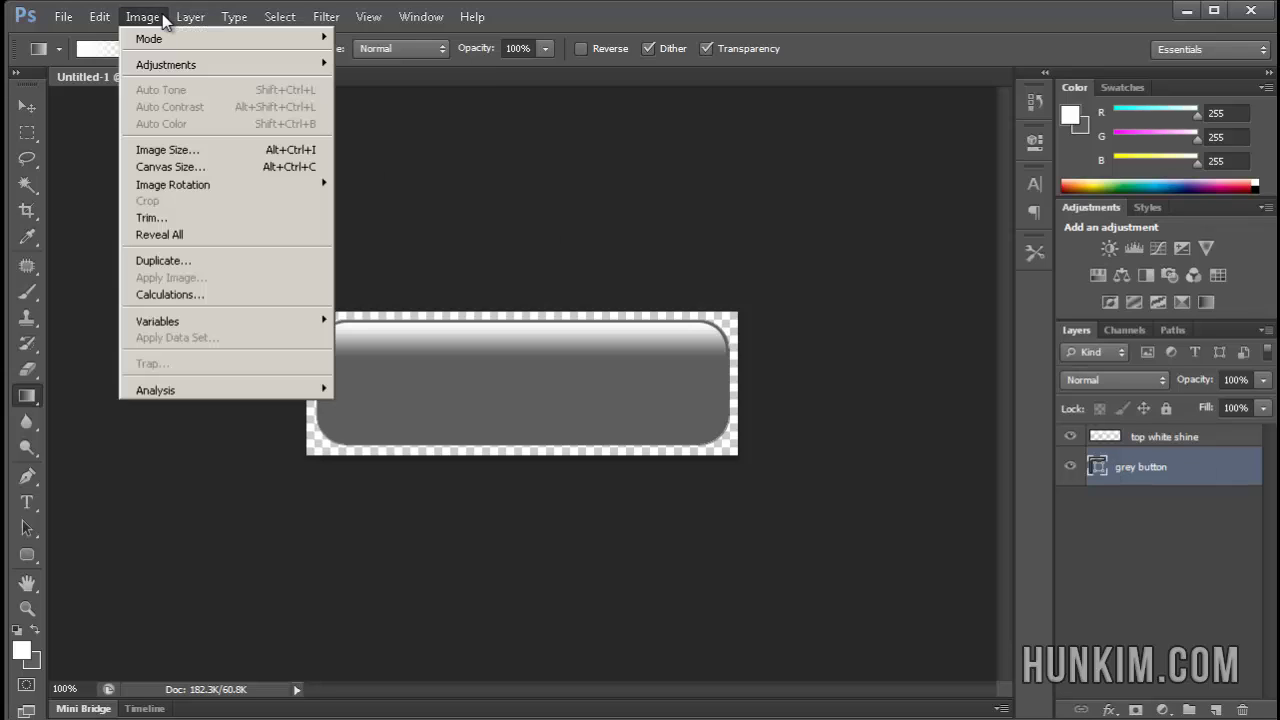
pyautogui.click(166, 163)
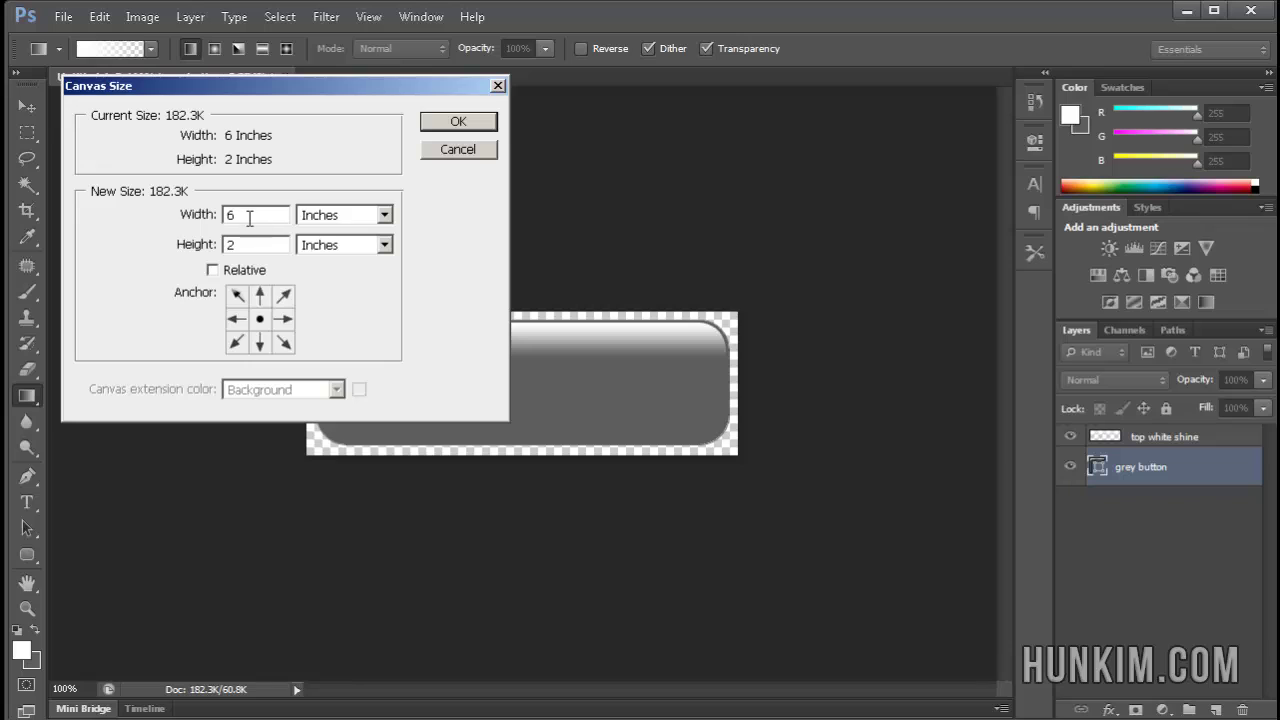
pyautogui.write('52.5')
pyautogui.press('Return')
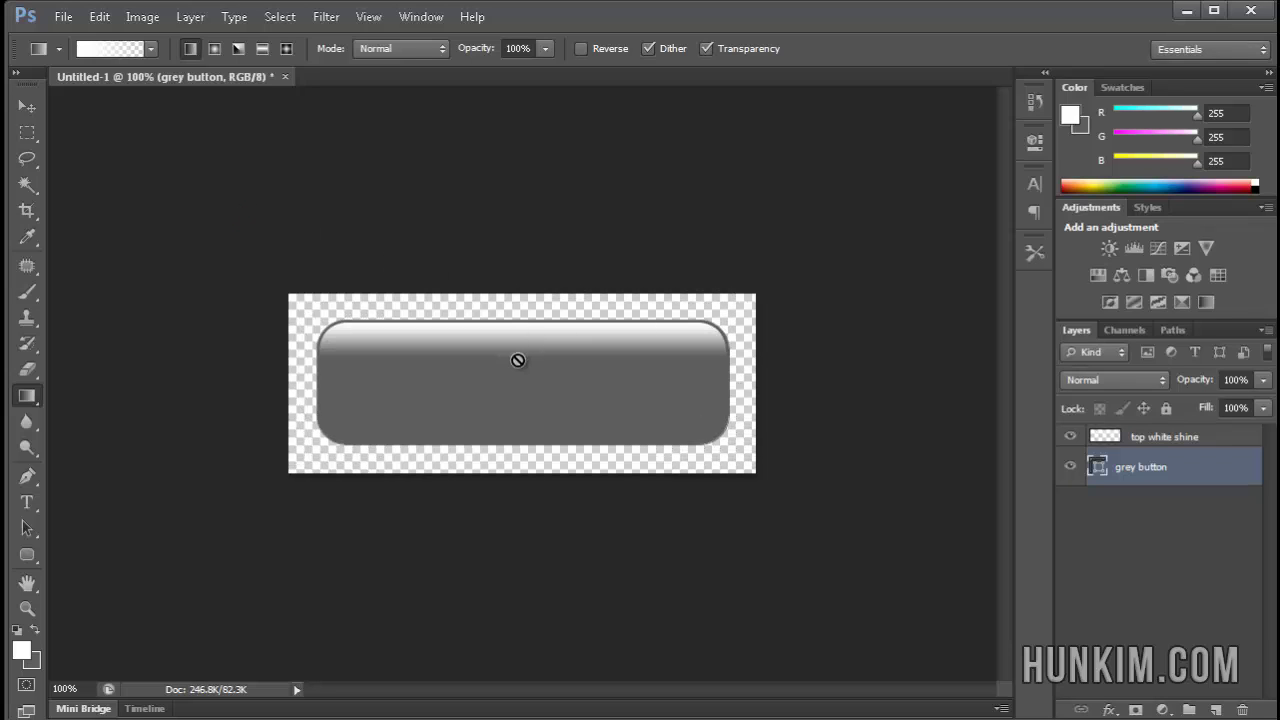
# Add a Drop Shadow (75% opacity, 120°, 5 px distance and size) to the grey button layer
pyautogui.doubleClick(1212, 470)
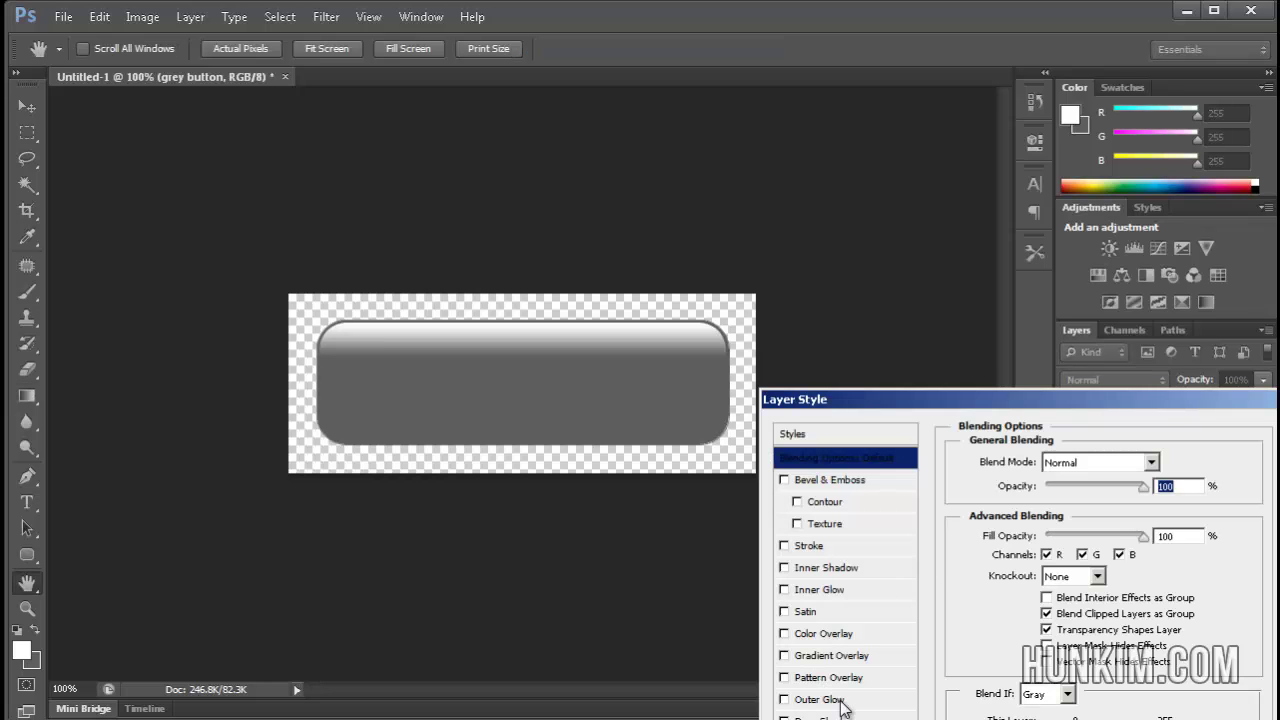
pyautogui.click(840, 716)
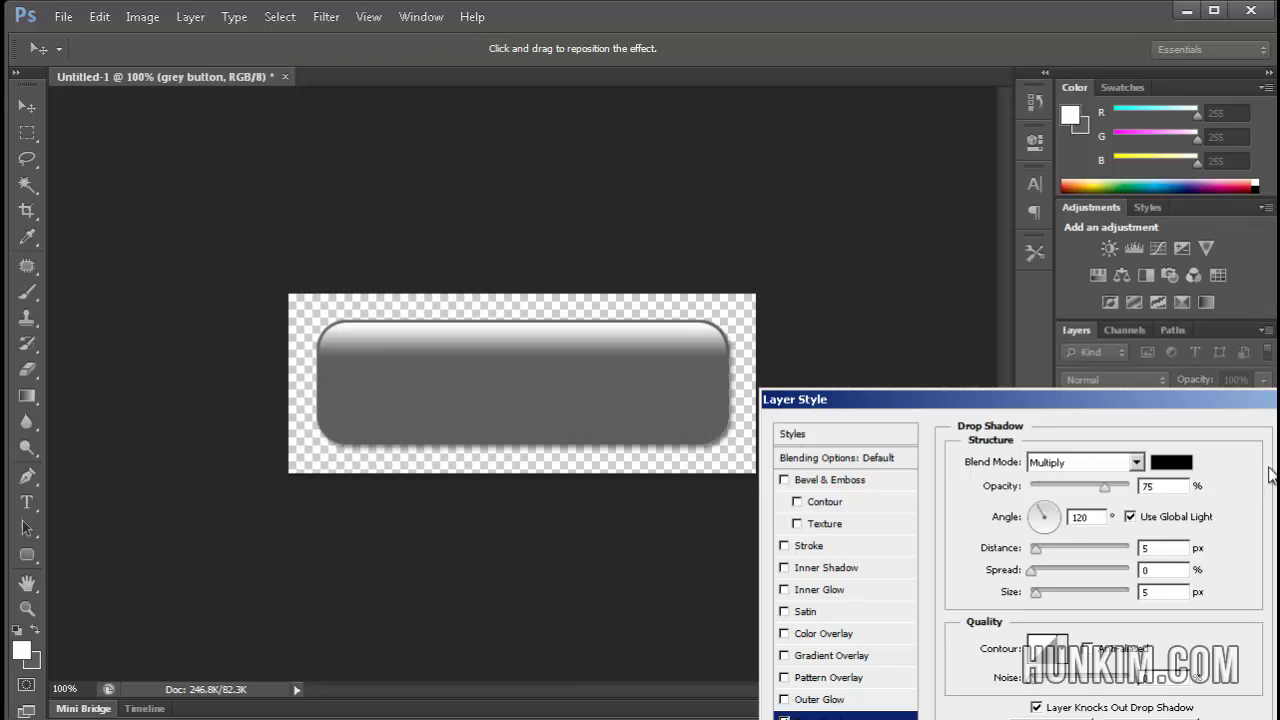
pyautogui.press('Return')
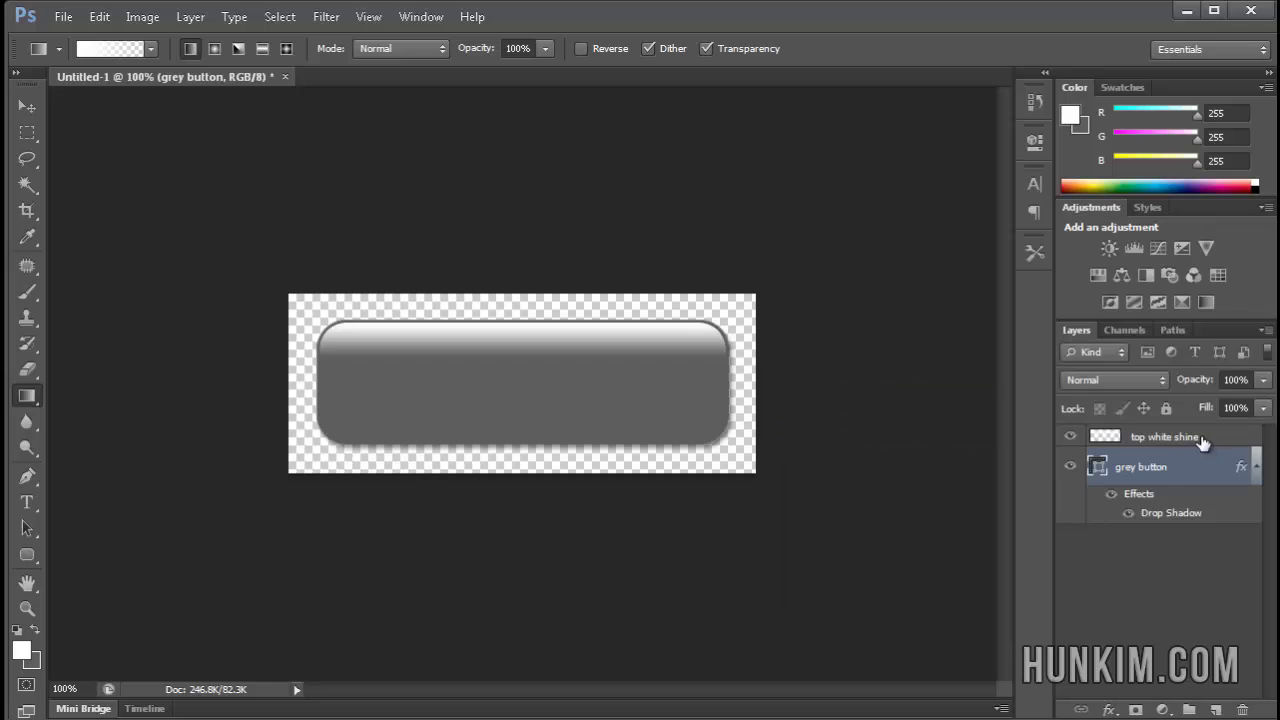
pyautogui.click(1196, 438)
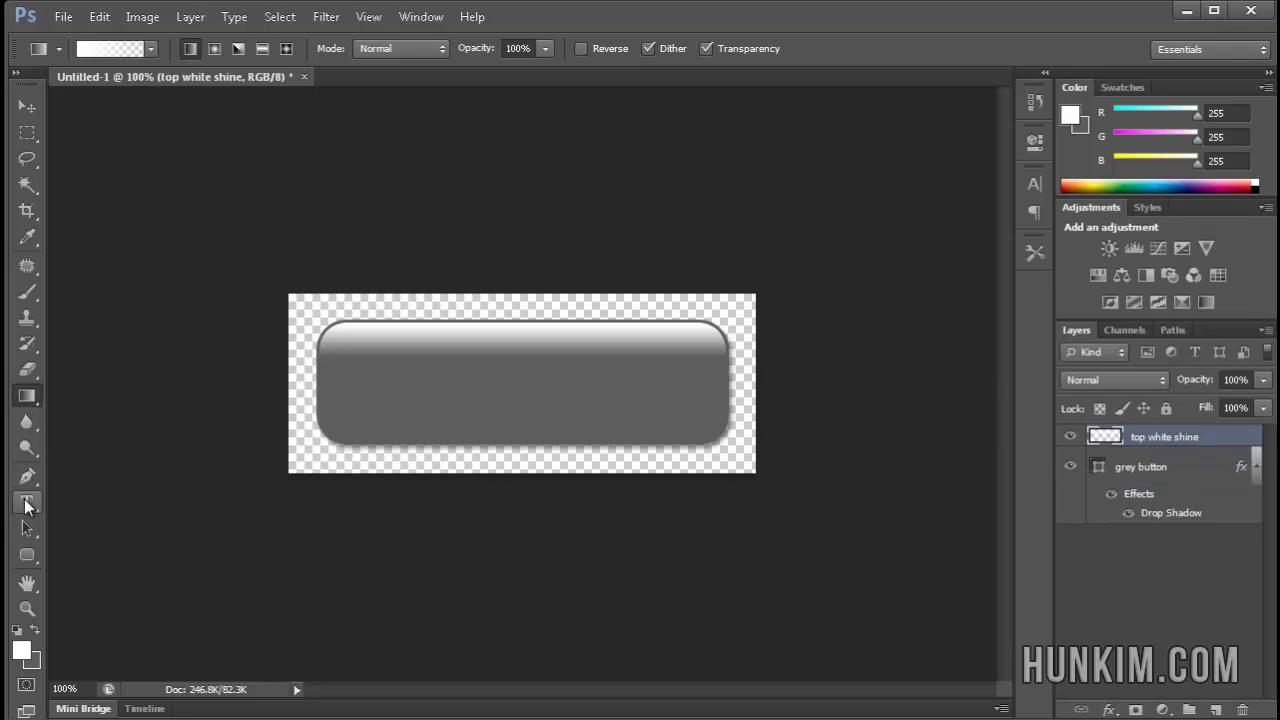
# Type SHINE in a text box over the button and centre-align it
pyautogui.click(27, 503)
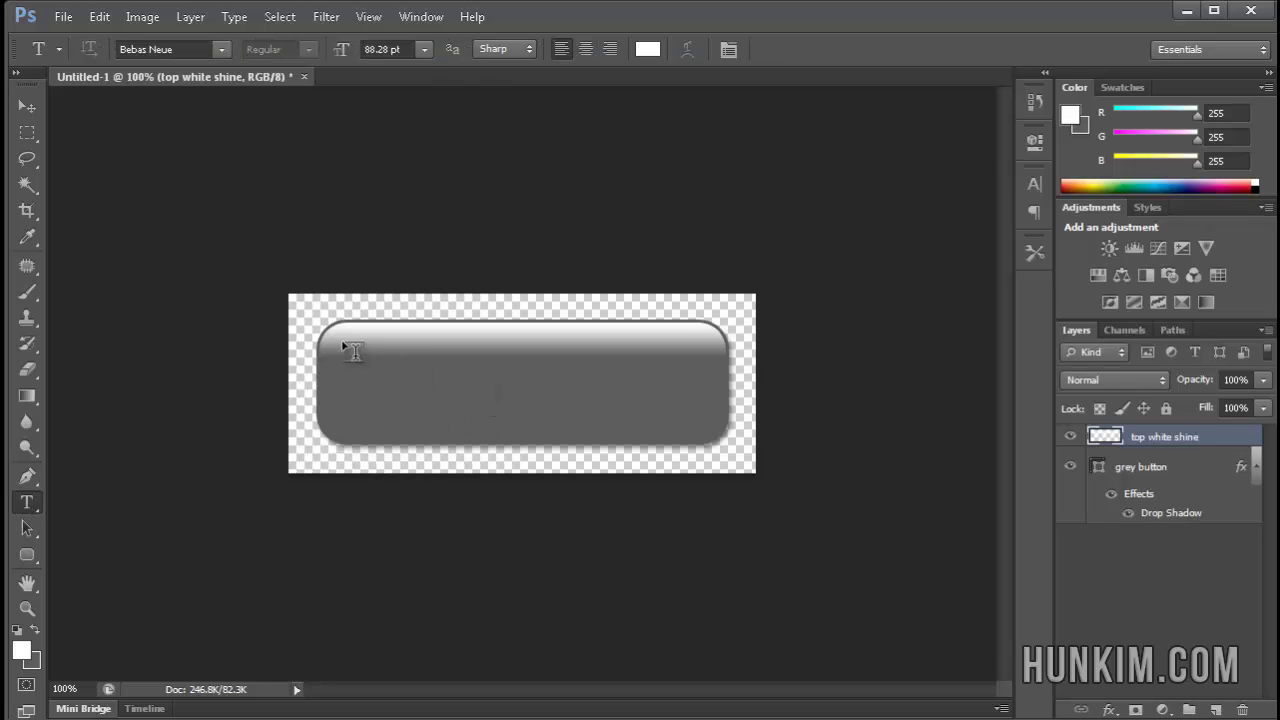
pyautogui.moveTo(320, 323); pyautogui.dragTo(731, 451)
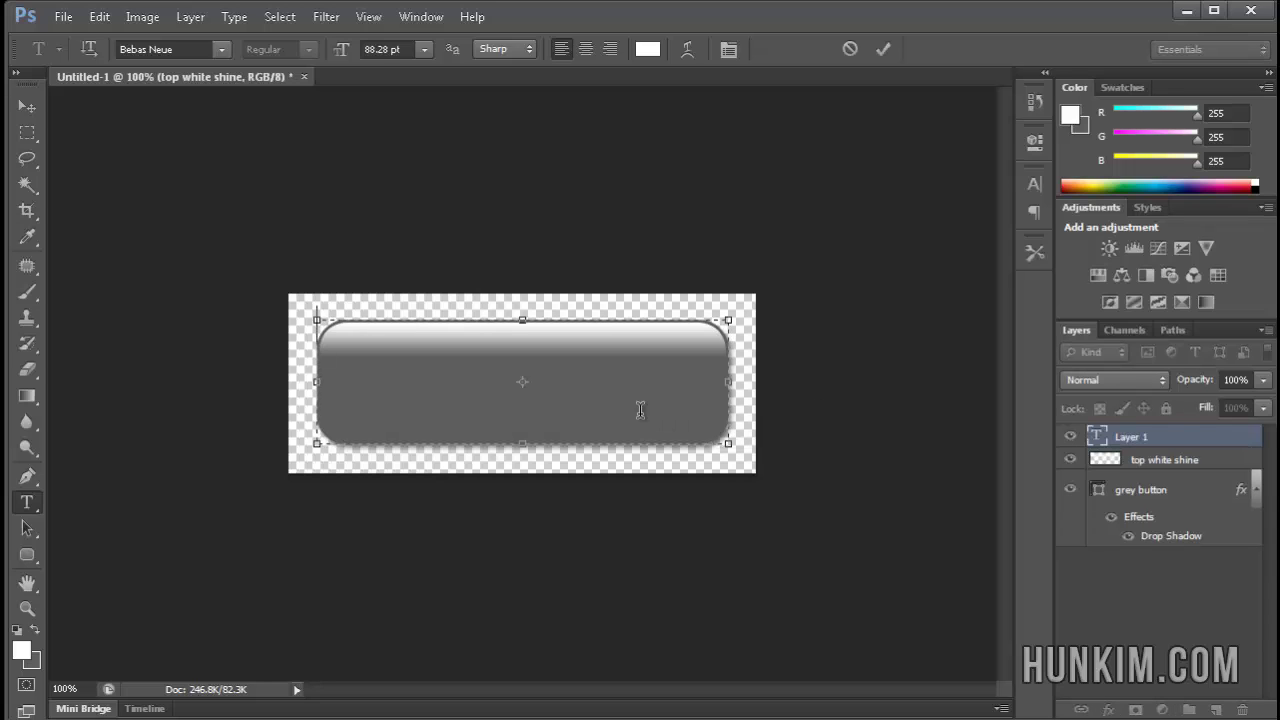
pyautogui.write('SHINE')
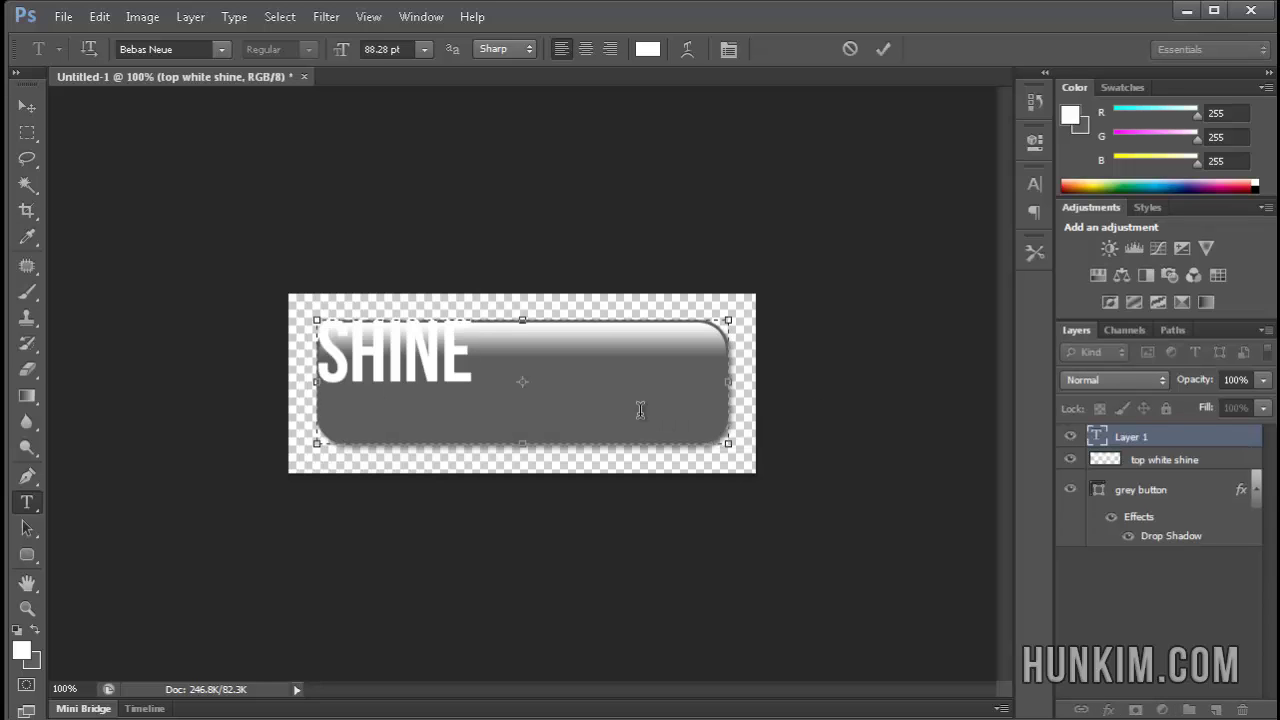
pyautogui.hotkey('ctrl', 'a')
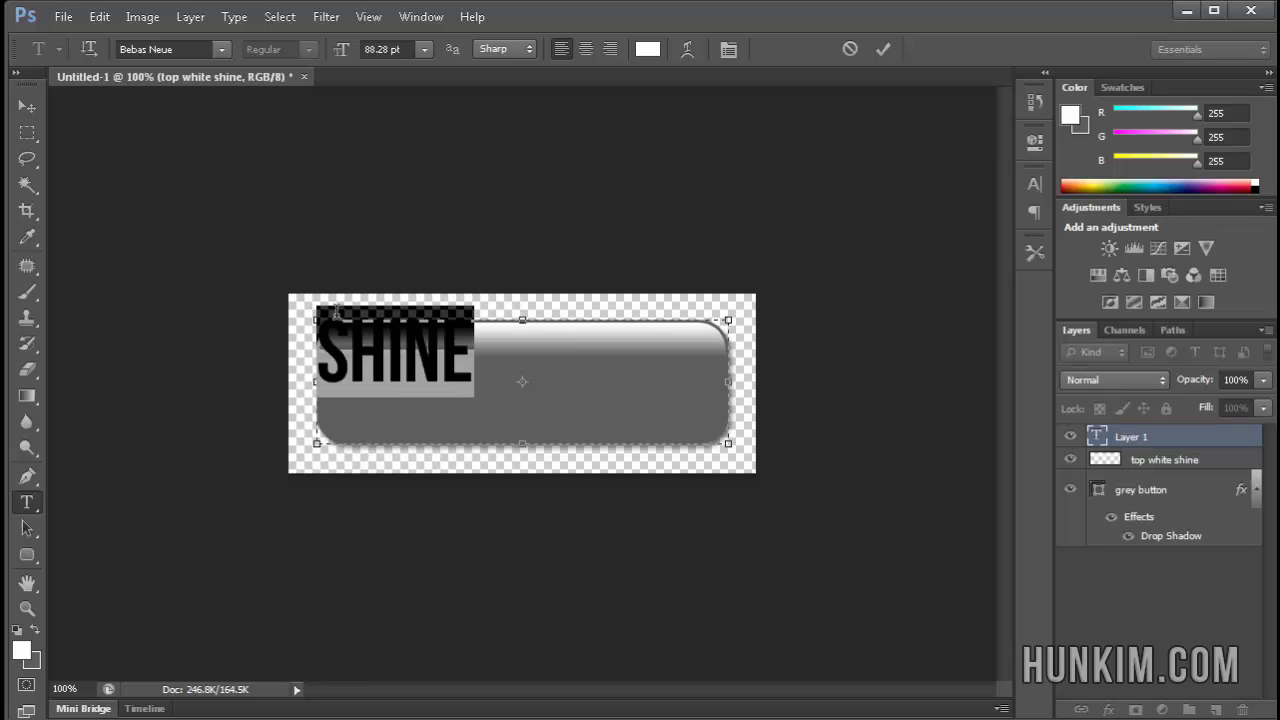
pyautogui.click(582, 50)
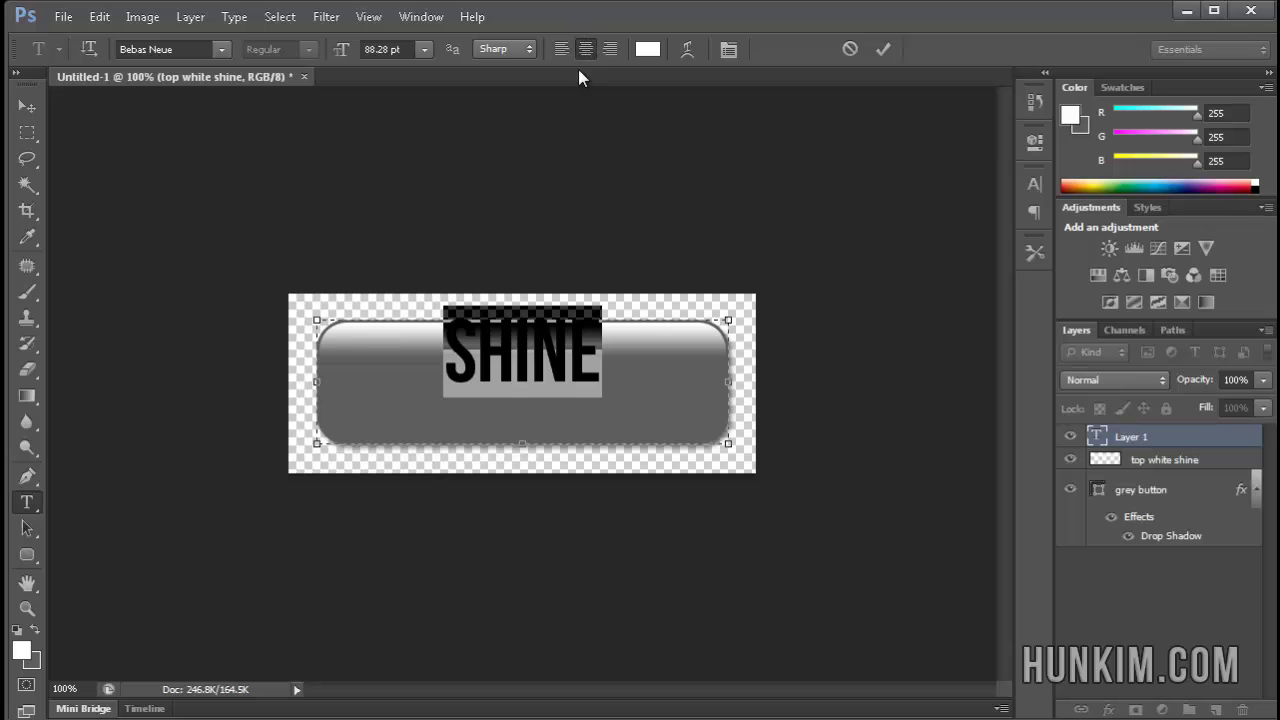
pyautogui.click(538, 357)
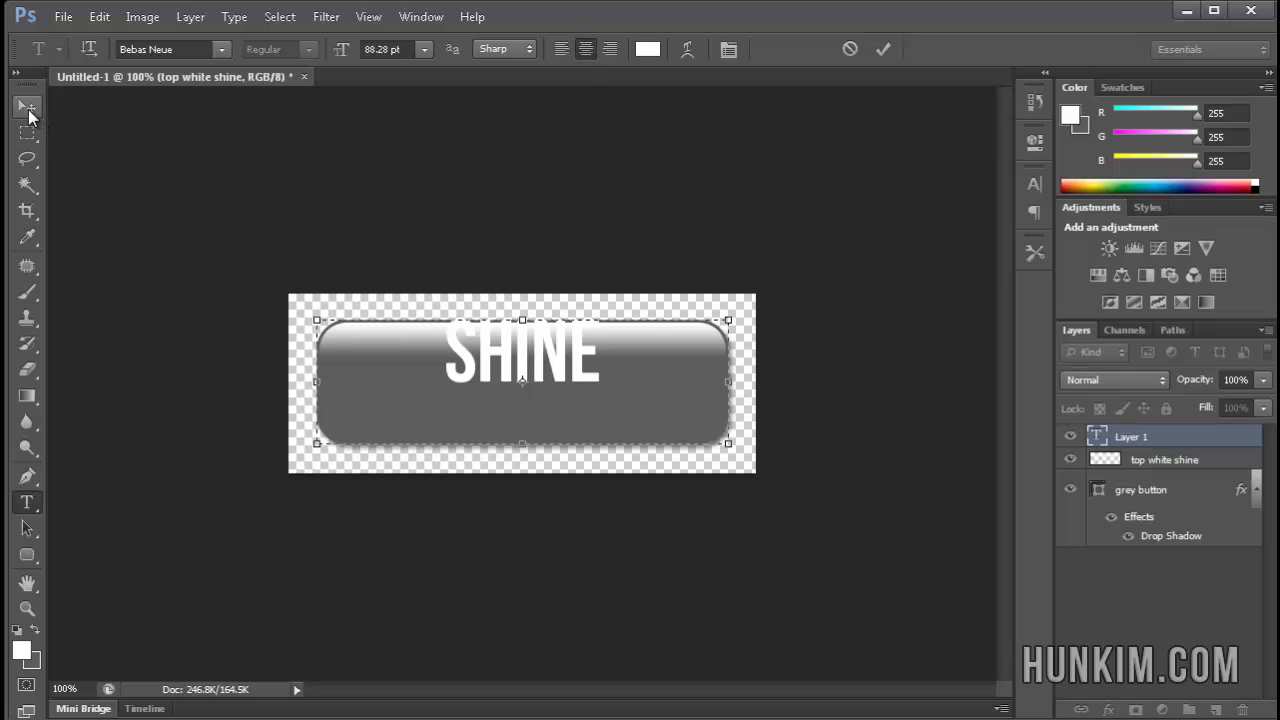
# Nudge the SHINE text down with the Move tool to centre it vertically
pyautogui.click(29, 112)
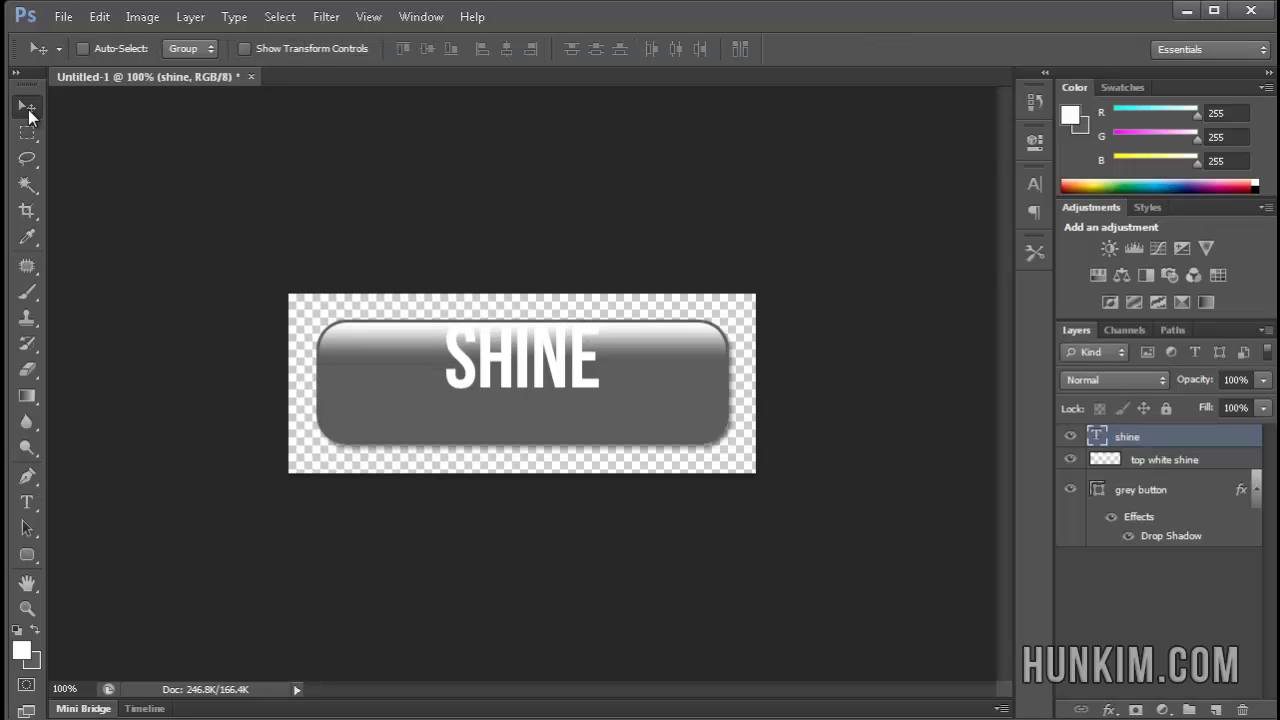
pyautogui.press('Down')
pyautogui.press('Down')
pyautogui.press('Down')
pyautogui.press('Down')
pyautogui.press('Down')
pyautogui.press('Down')
pyautogui.press('Down')
pyautogui.press('Down')
pyautogui.press('Down')
pyautogui.press('Down')
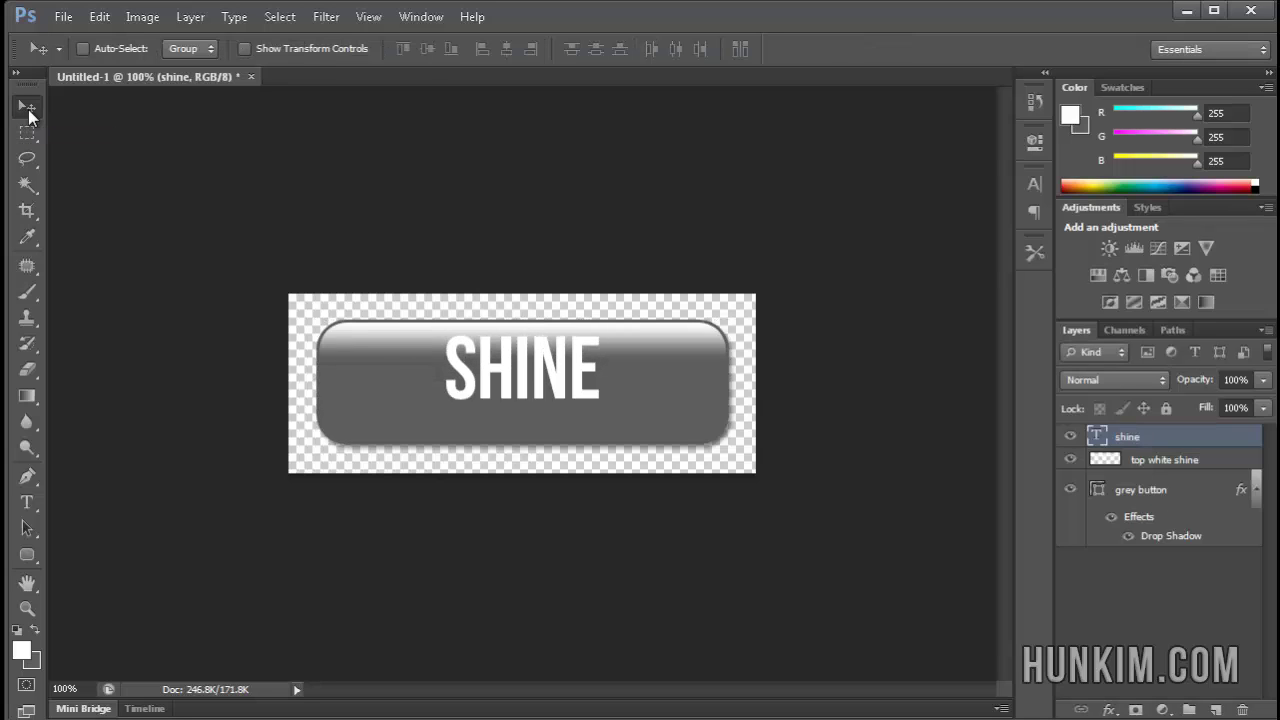
pyautogui.press('Down')
pyautogui.press('Down')
pyautogui.press('Down')
pyautogui.press('Down')
pyautogui.press('Down')
pyautogui.press('Down')
pyautogui.press('Down')
pyautogui.press('Down')
pyautogui.press('Down')
pyautogui.press('Down')
pyautogui.press('Down')
pyautogui.press('Down')
pyautogui.press('Down')
pyautogui.press('Down')
pyautogui.press('Down')
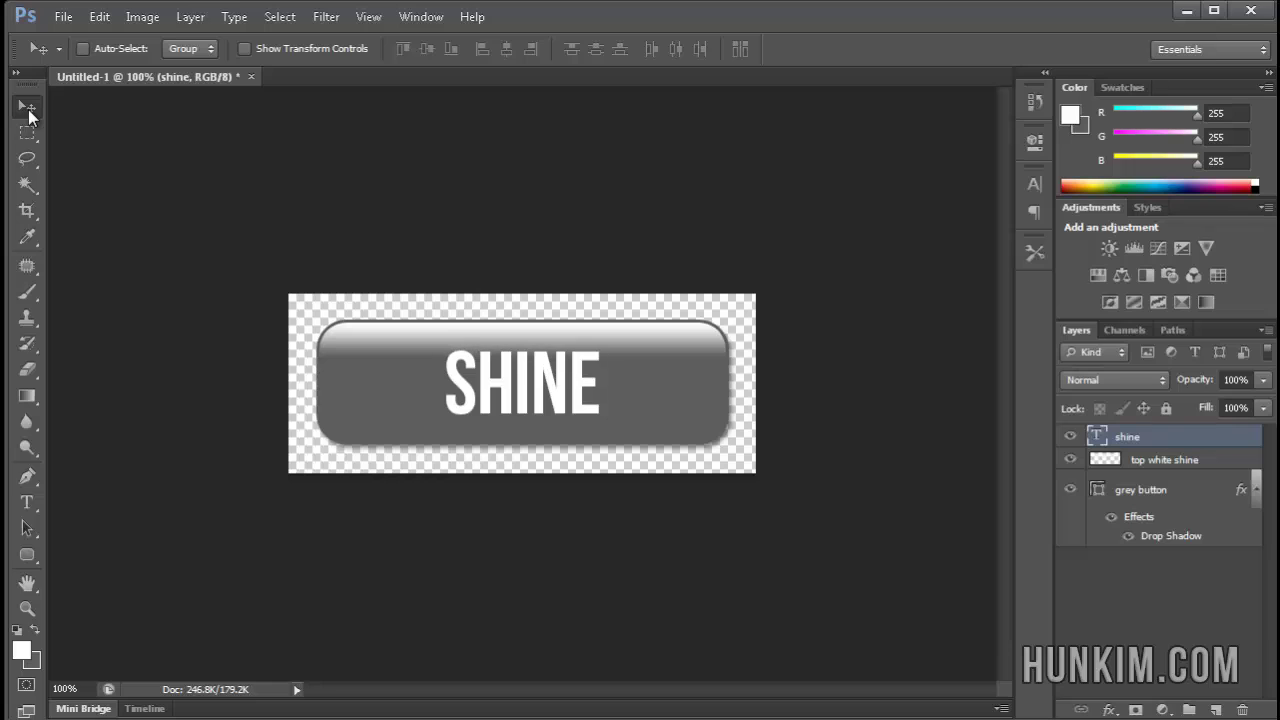
pyautogui.press('Down')
pyautogui.press('Down')
pyautogui.press('Up')
pyautogui.press('Up')
# Select the word SHINE with the Type tool and recolour it black (000000)
pyautogui.click(35, 502)
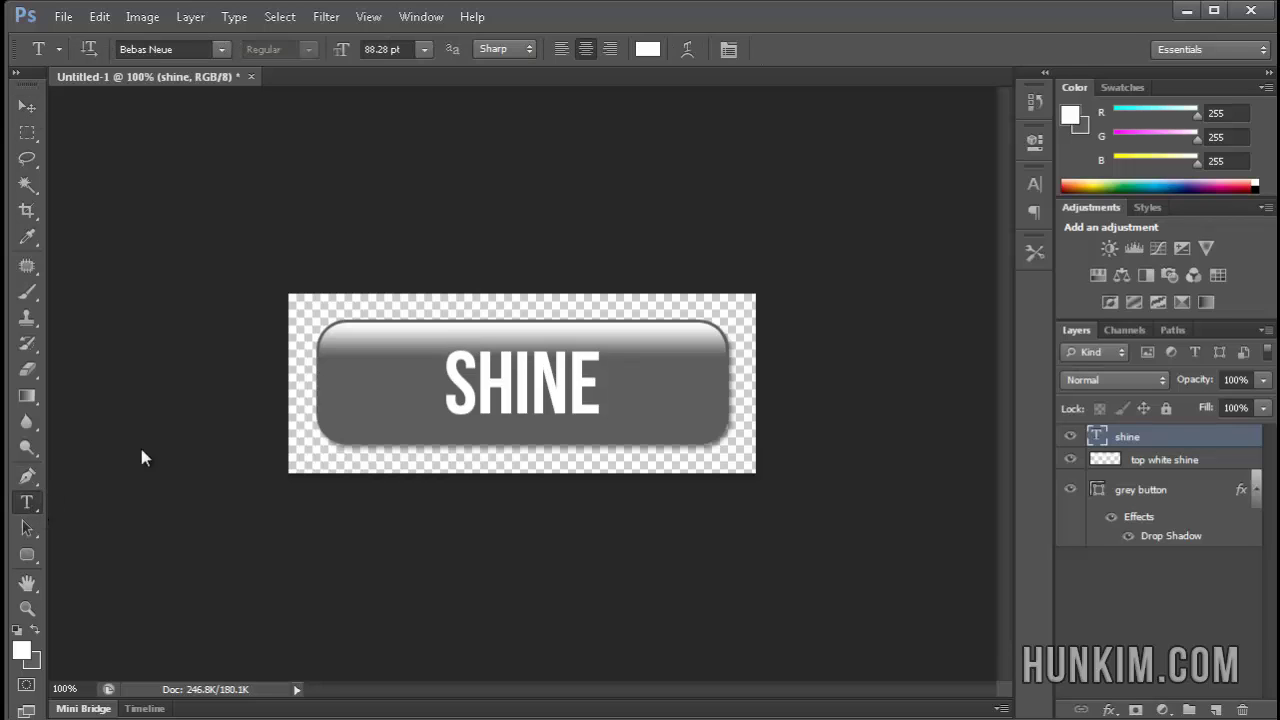
pyautogui.click(491, 388)
pyautogui.hotkey('ctrl', 'a')
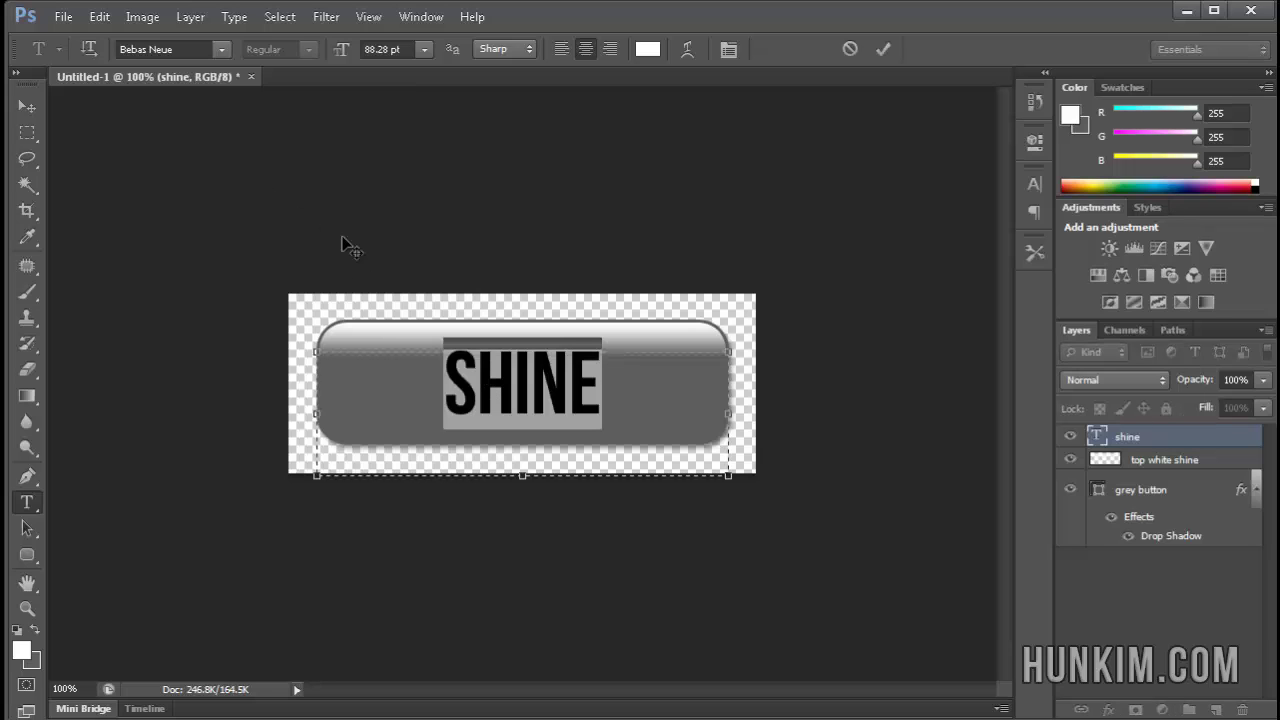
pyautogui.click(452, 378)
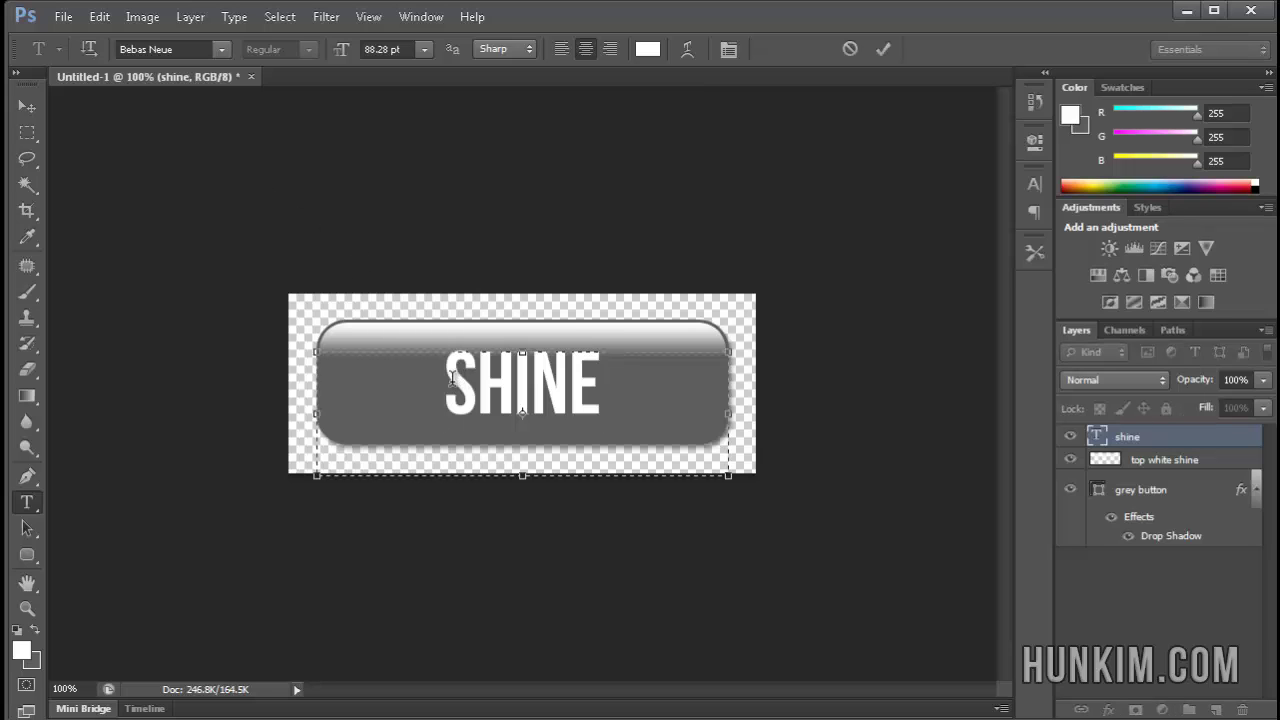
pyautogui.moveTo(452, 378); pyautogui.dragTo(645, 372)
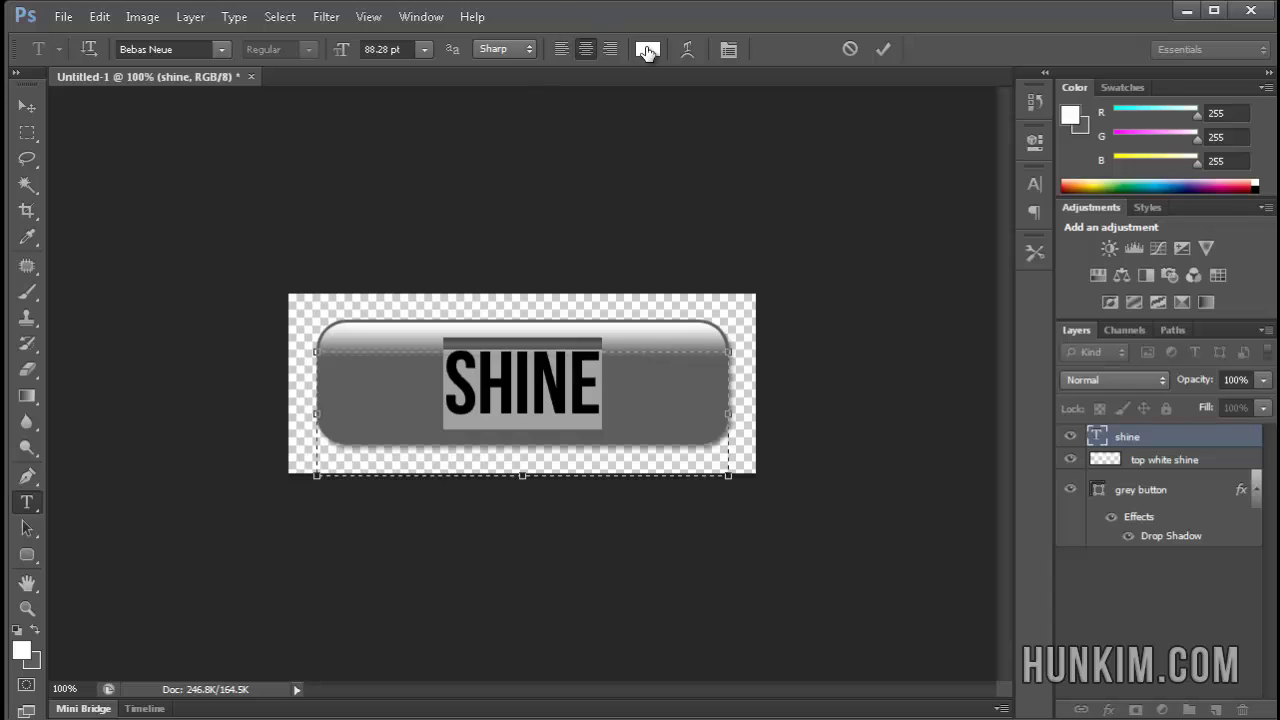
pyautogui.click(648, 48)
pyautogui.moveTo(462, 180); pyautogui.dragTo(437, 260)
pyautogui.click(173, 581)
pyautogui.click(778, 160)
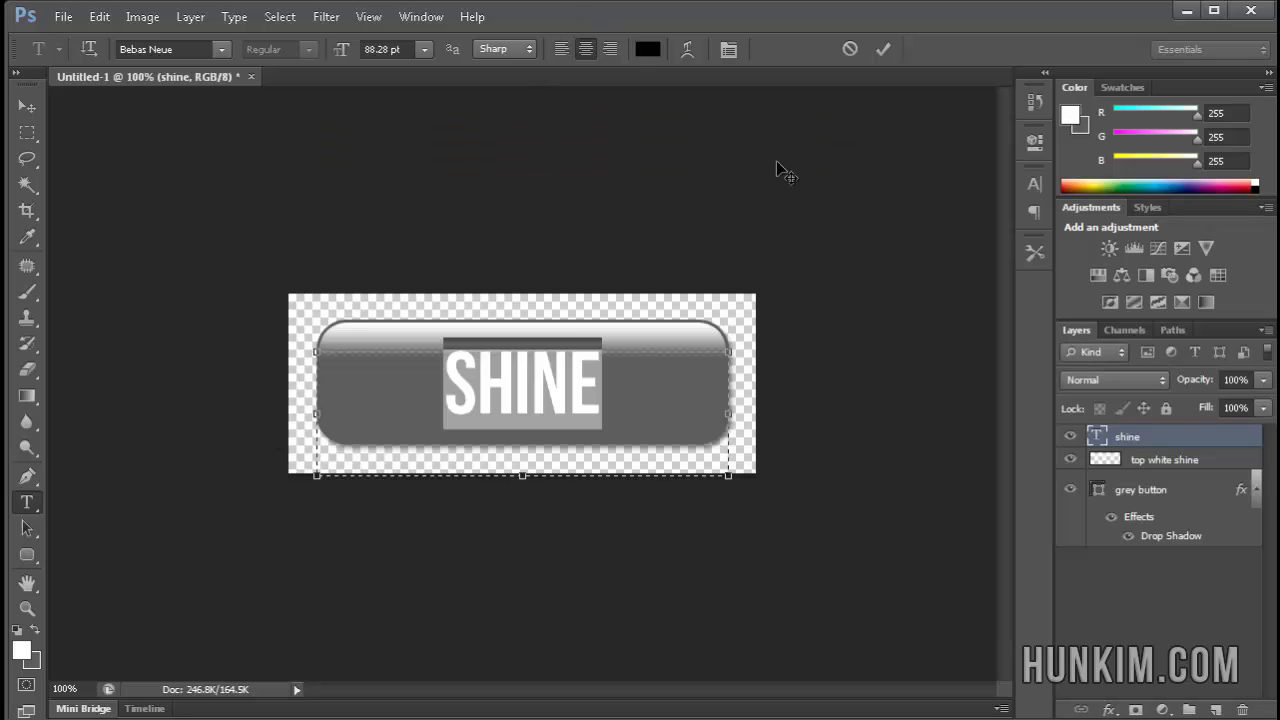
pyautogui.click(29, 110)
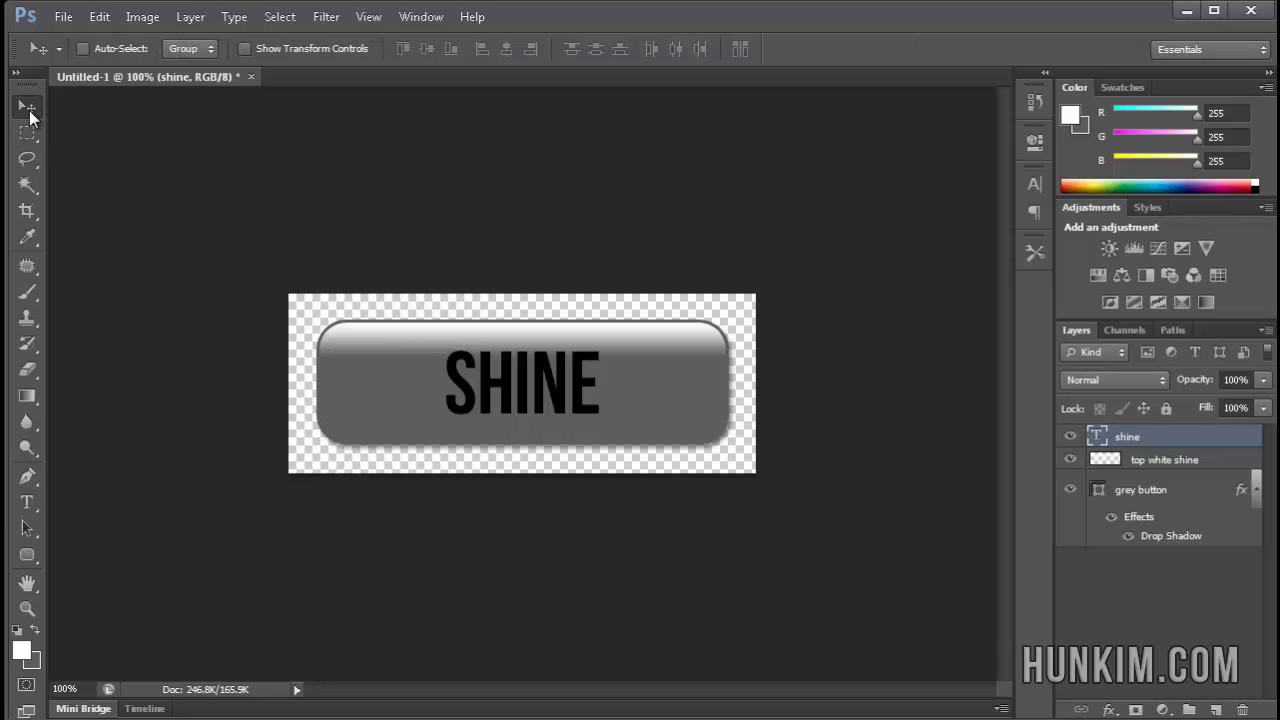